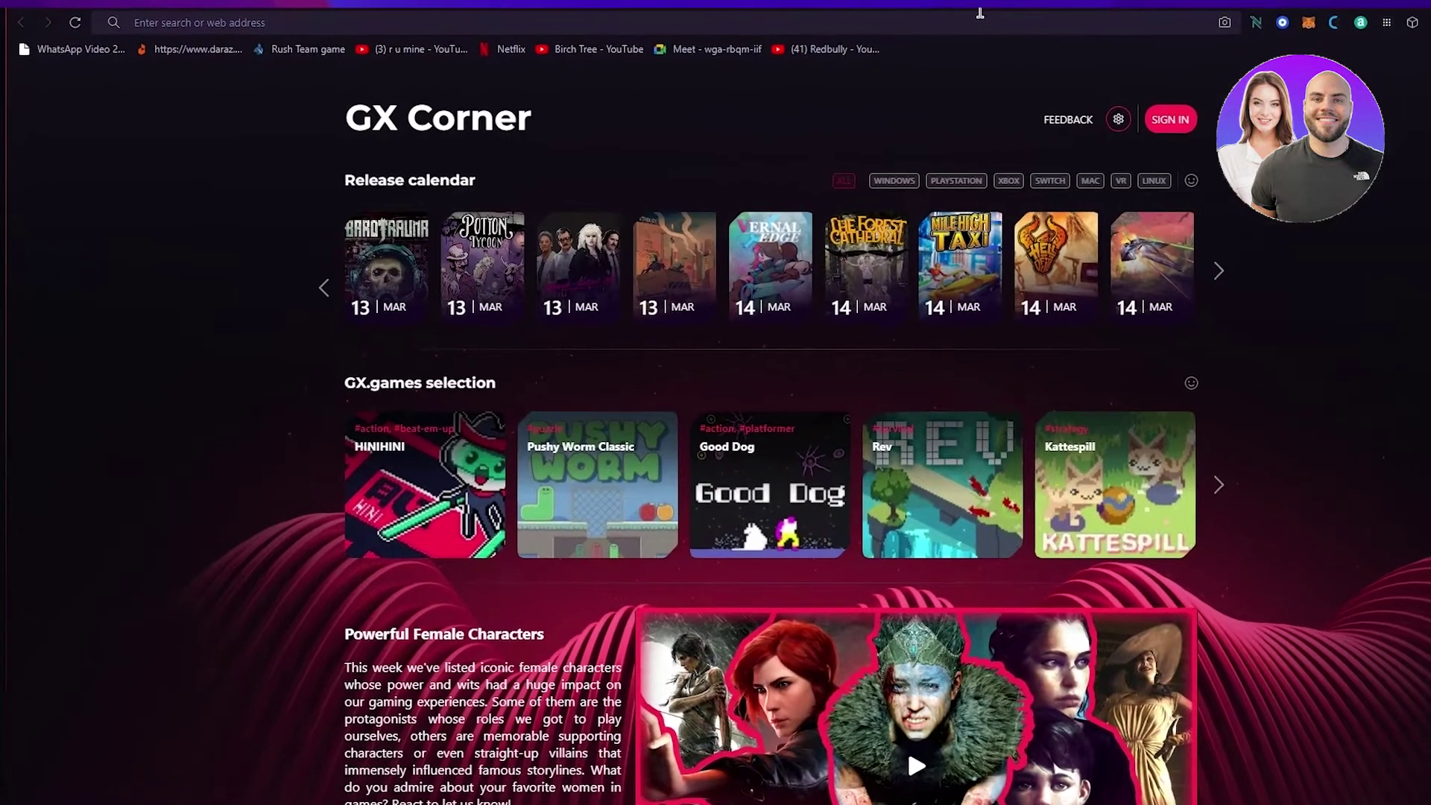
# Step: Search Google for 'squarespace'
pyautogui.click(981, 13)
pyautogui.write('squa')
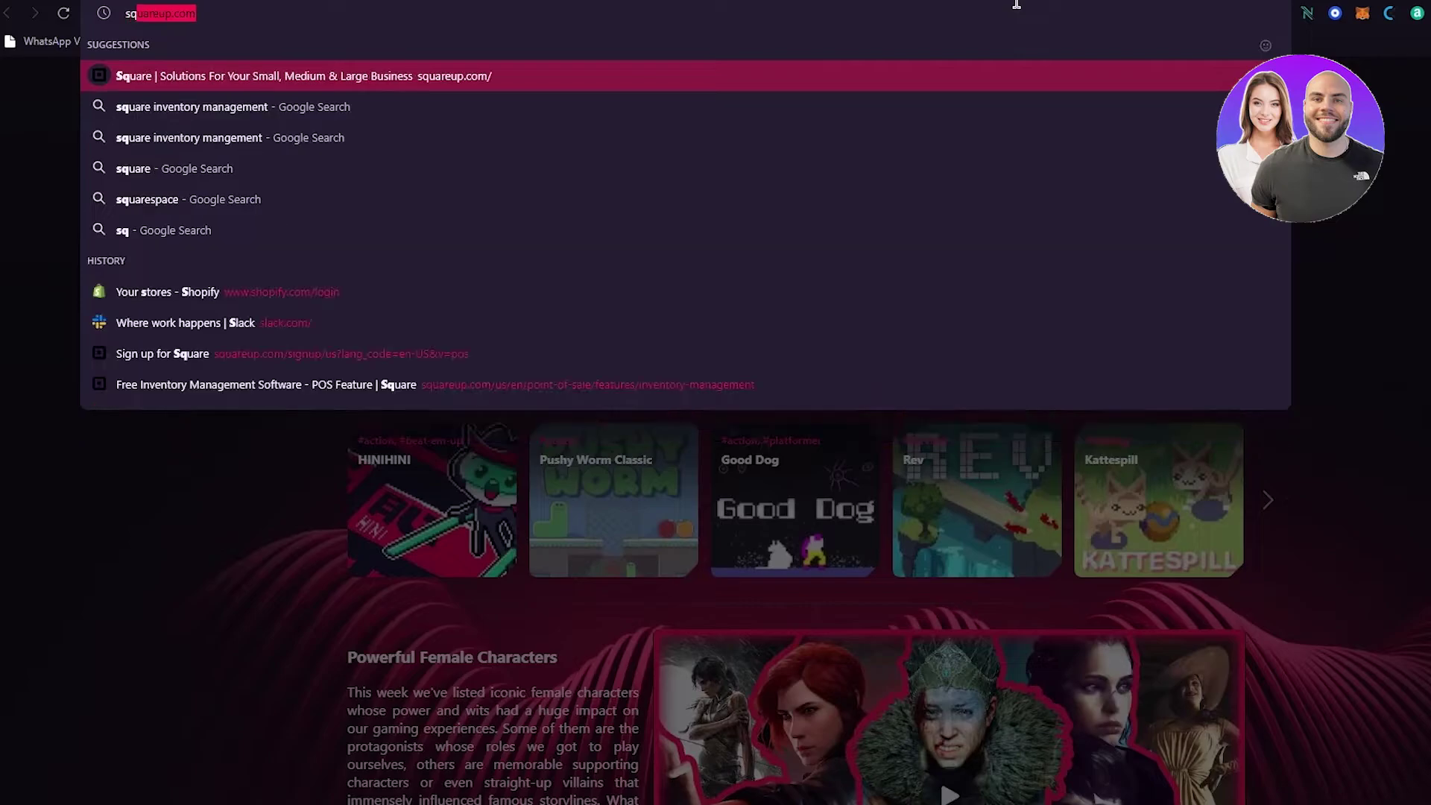
pyautogui.write('respace')
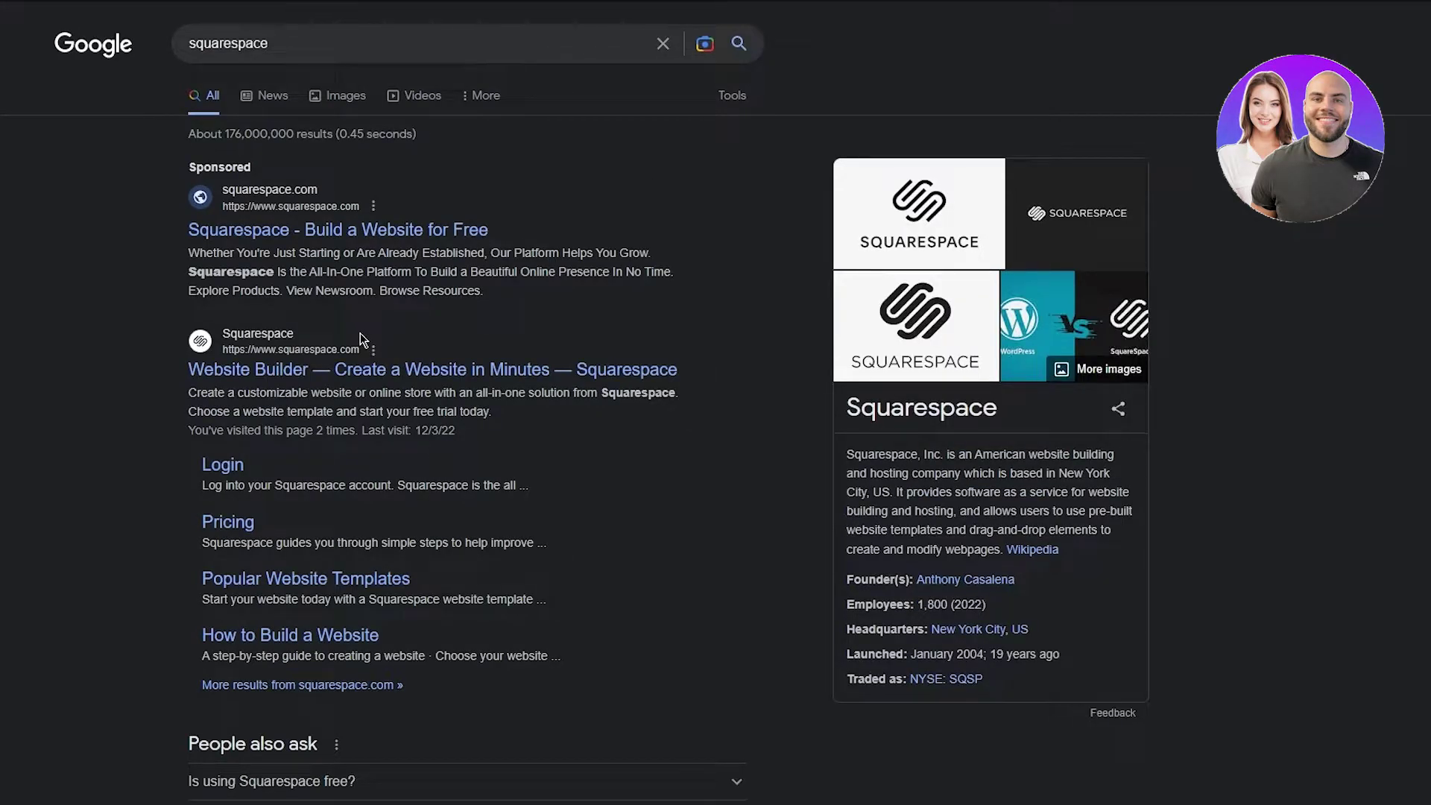
pyautogui.scroll(-12, 360, 332)
pyautogui.scroll(12, 360, 332)
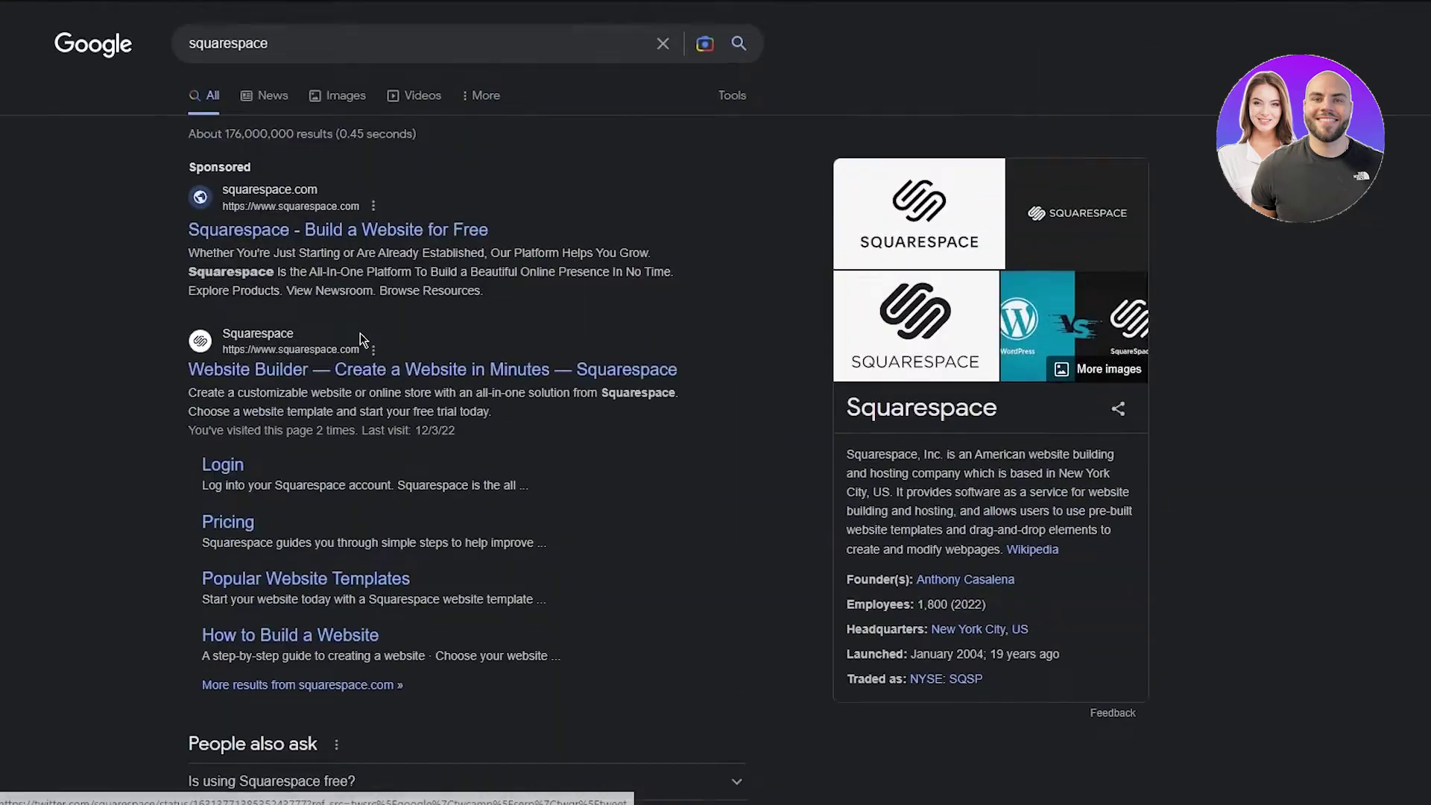
# Step: Refine the search to 'squarespace appointments' and scroll down to the Squarespace scheduling result
pyautogui.click(373, 42)
pyautogui.write('appo')
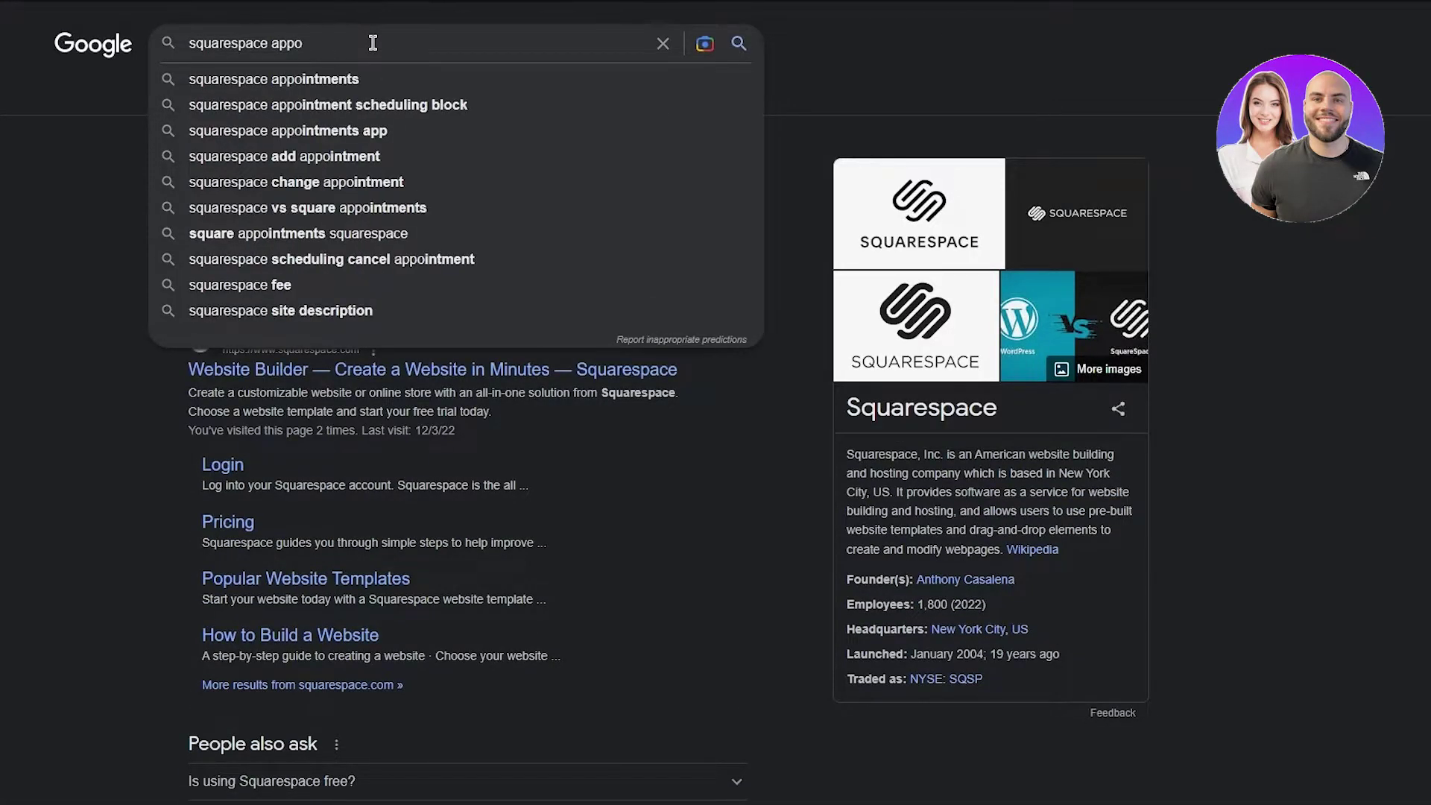
pyautogui.press('Down')
pyautogui.press('Return')
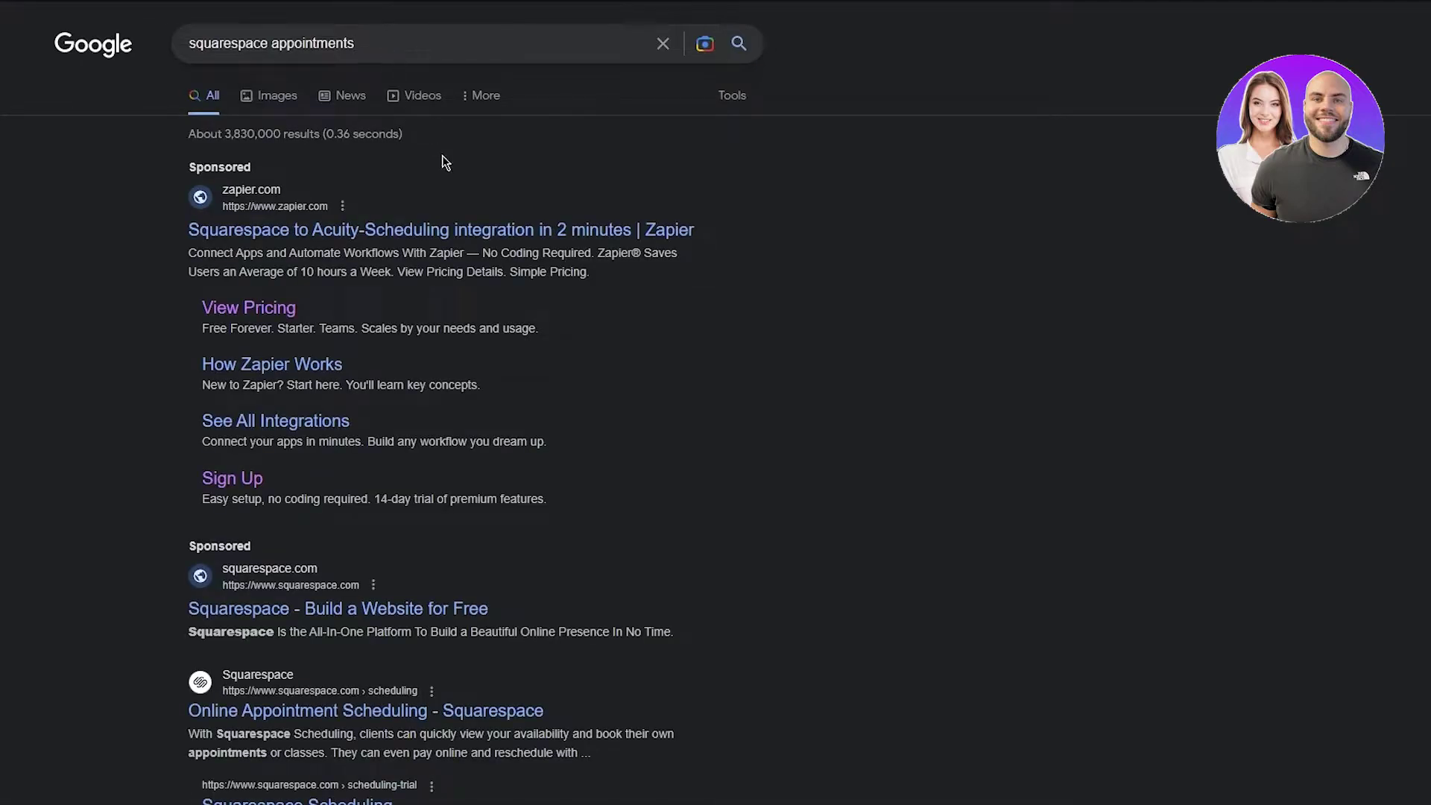
pyautogui.scroll(-5, 41, 463)
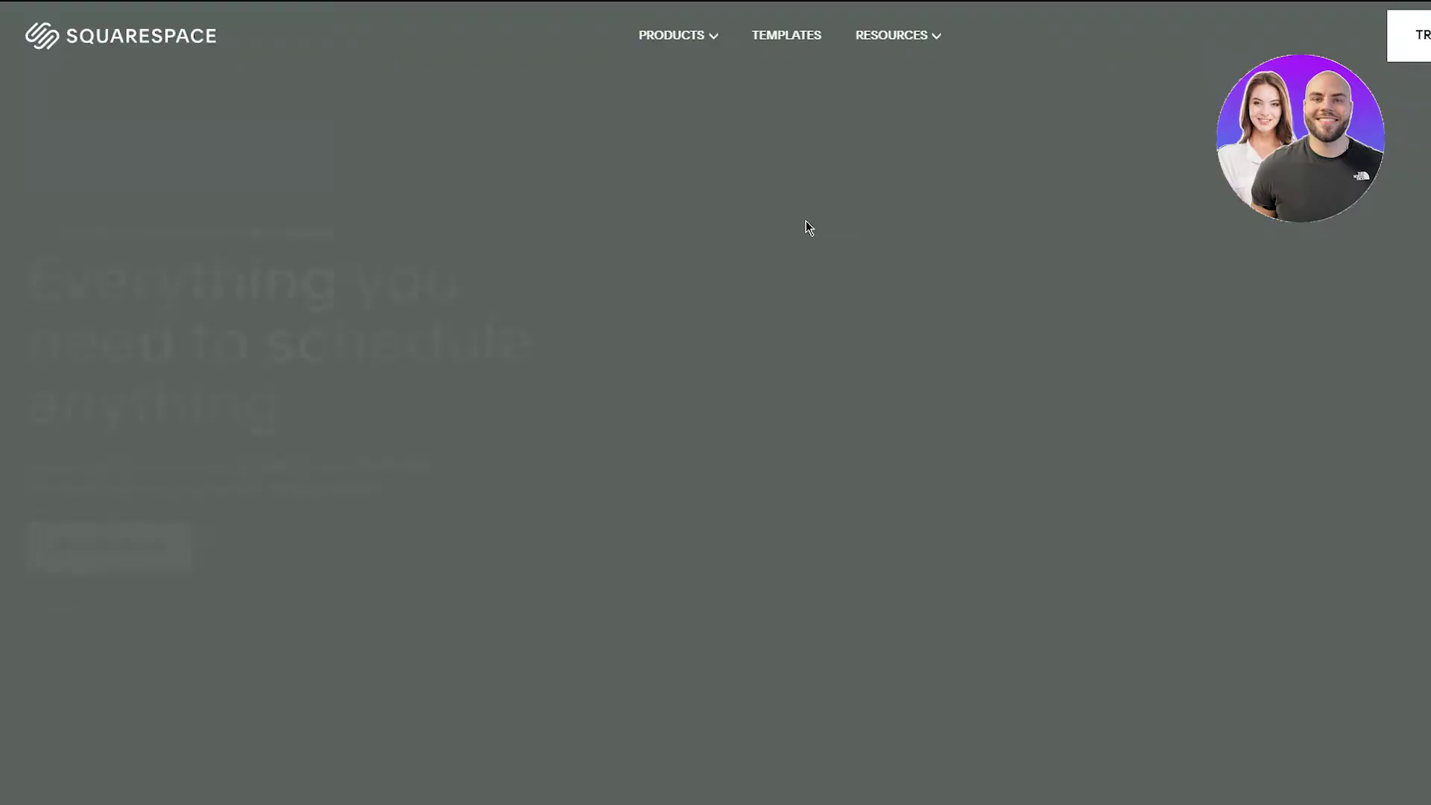
# Step: Scroll through the Squarespace Scheduling features and pricing table, then back toward the top
pyautogui.scroll(-2, 809, 227)
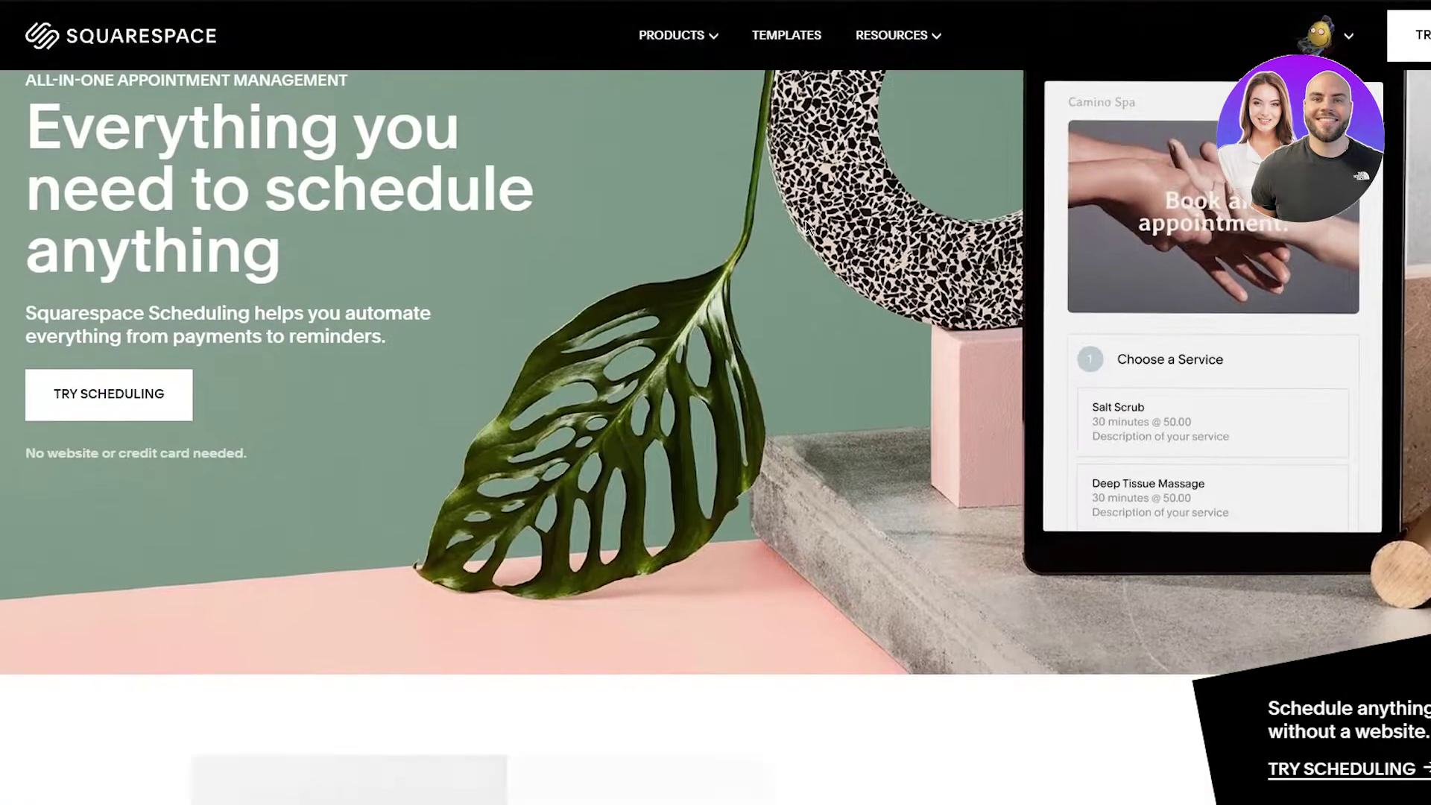
pyautogui.scroll(2, 809, 228)
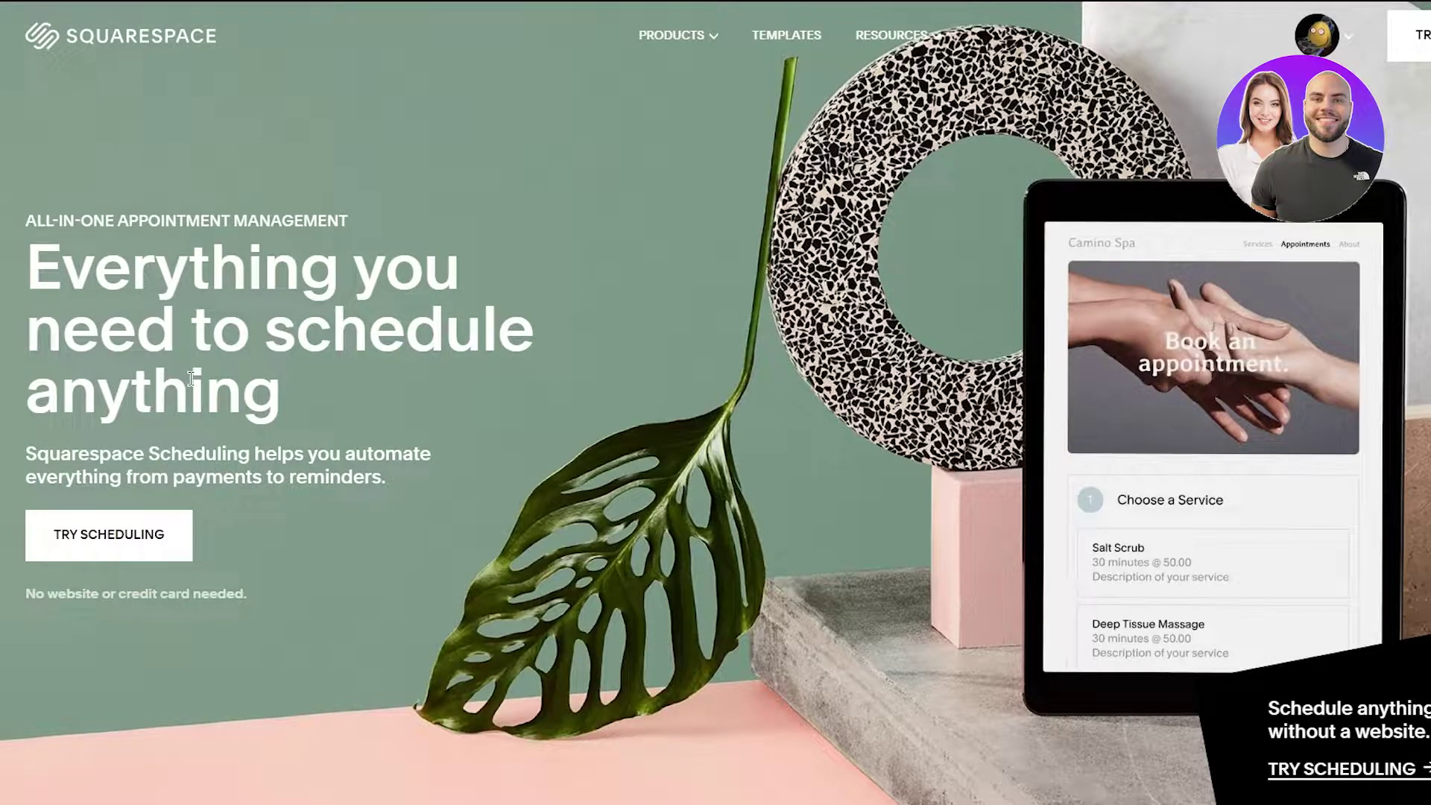
pyautogui.scroll(-15, 237, 410)
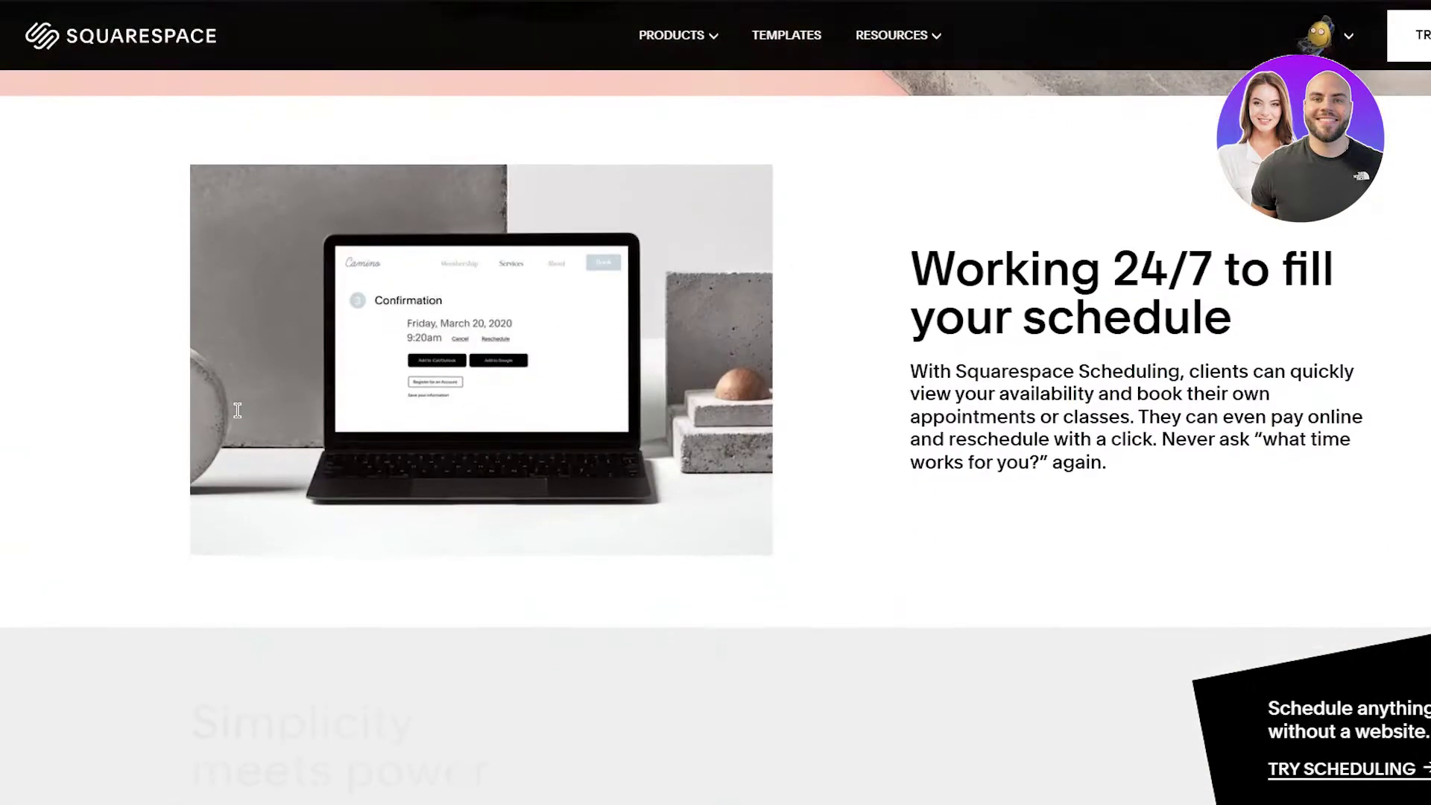
pyautogui.scroll(5, 239, 413)
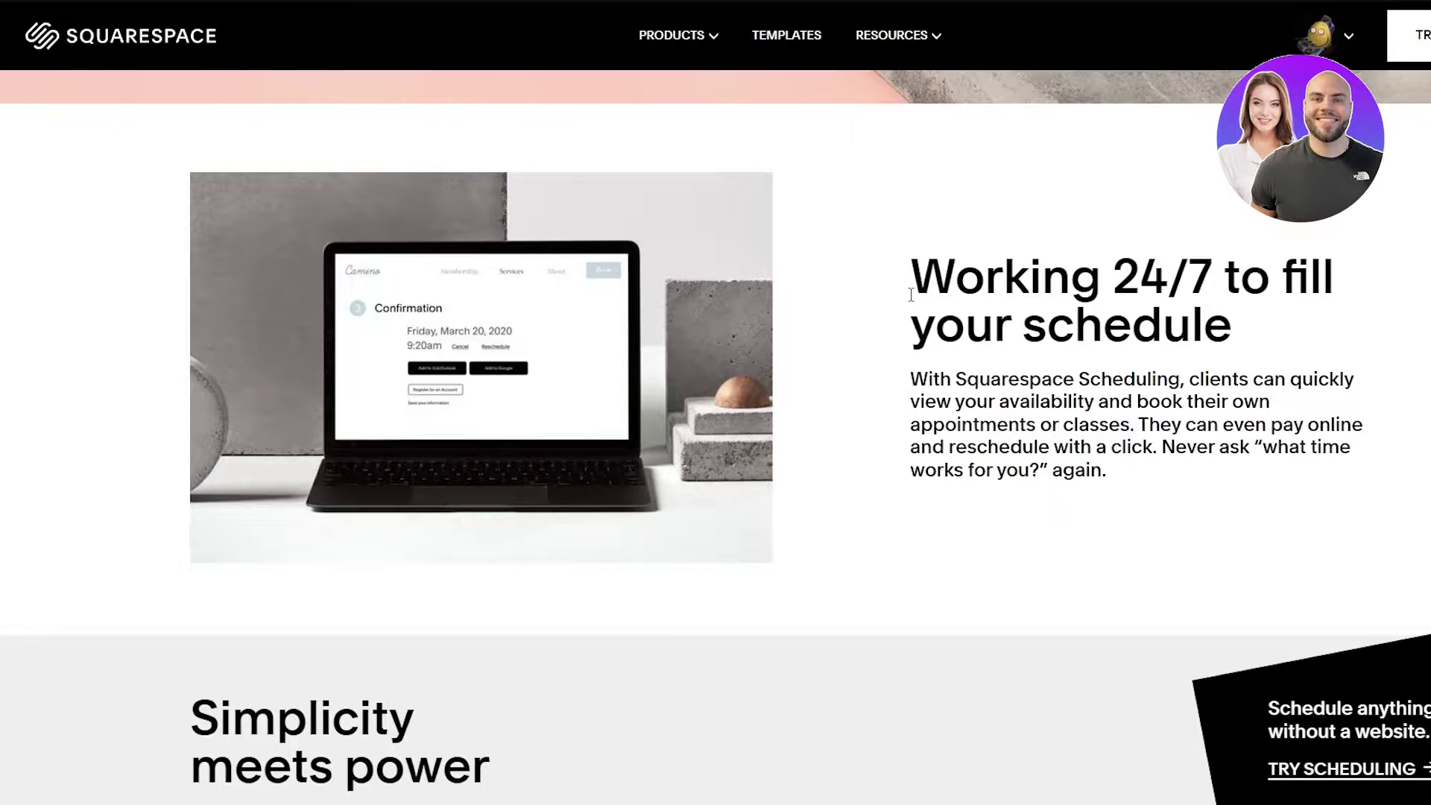
pyautogui.scroll(-6, 902, 473)
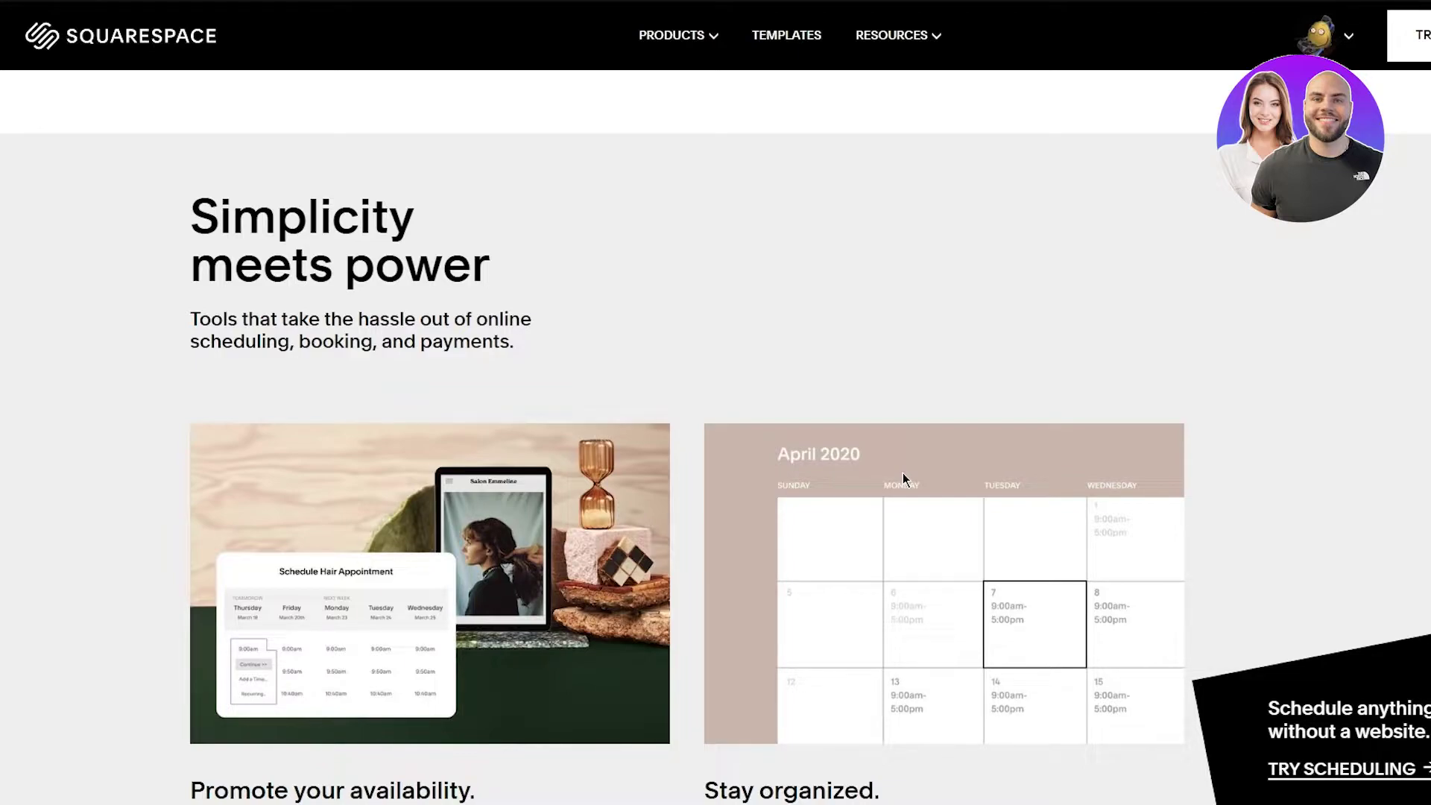
pyautogui.scroll(-8, 902, 473)
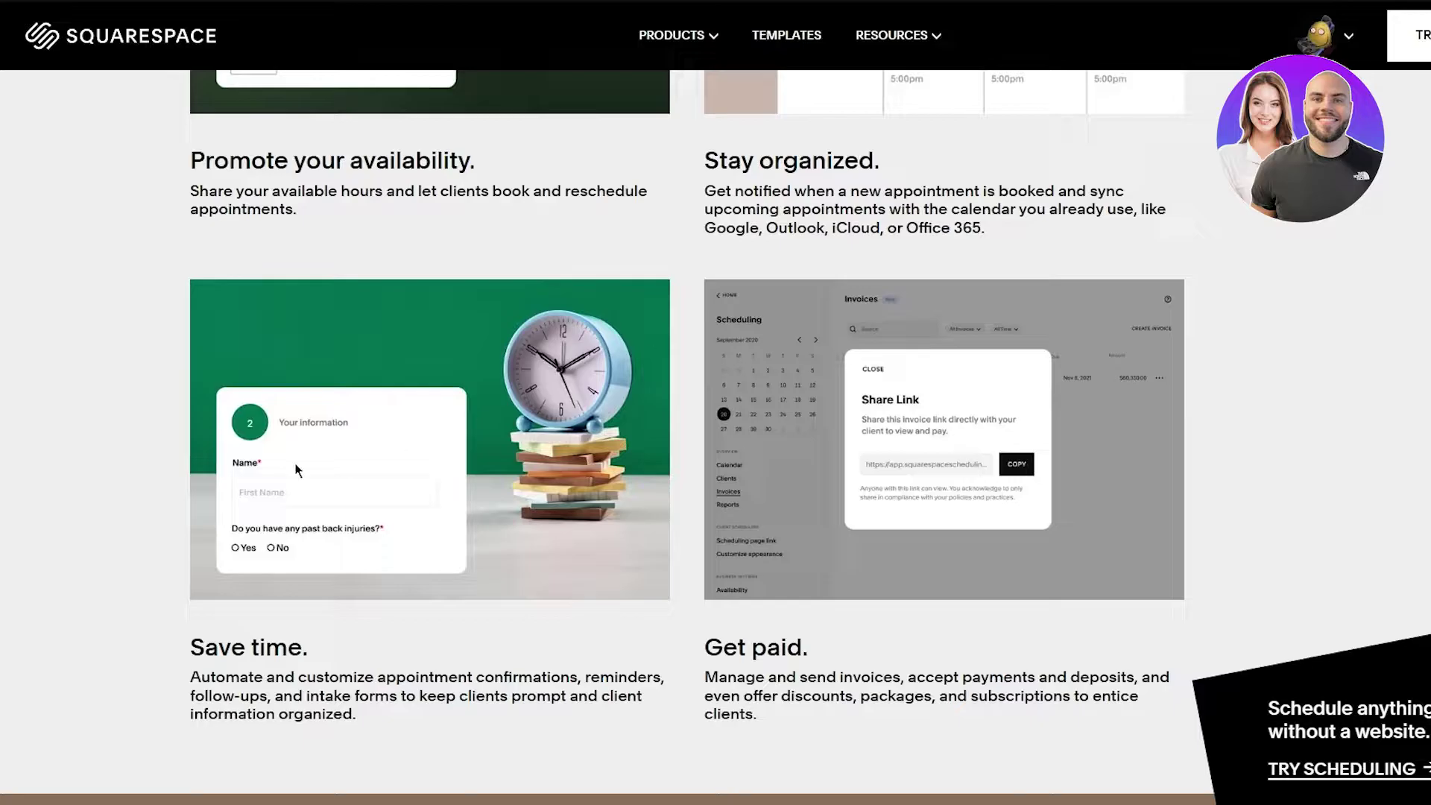
pyautogui.scroll(-10, 536, 305)
pyautogui.scroll(-15, 535, 306)
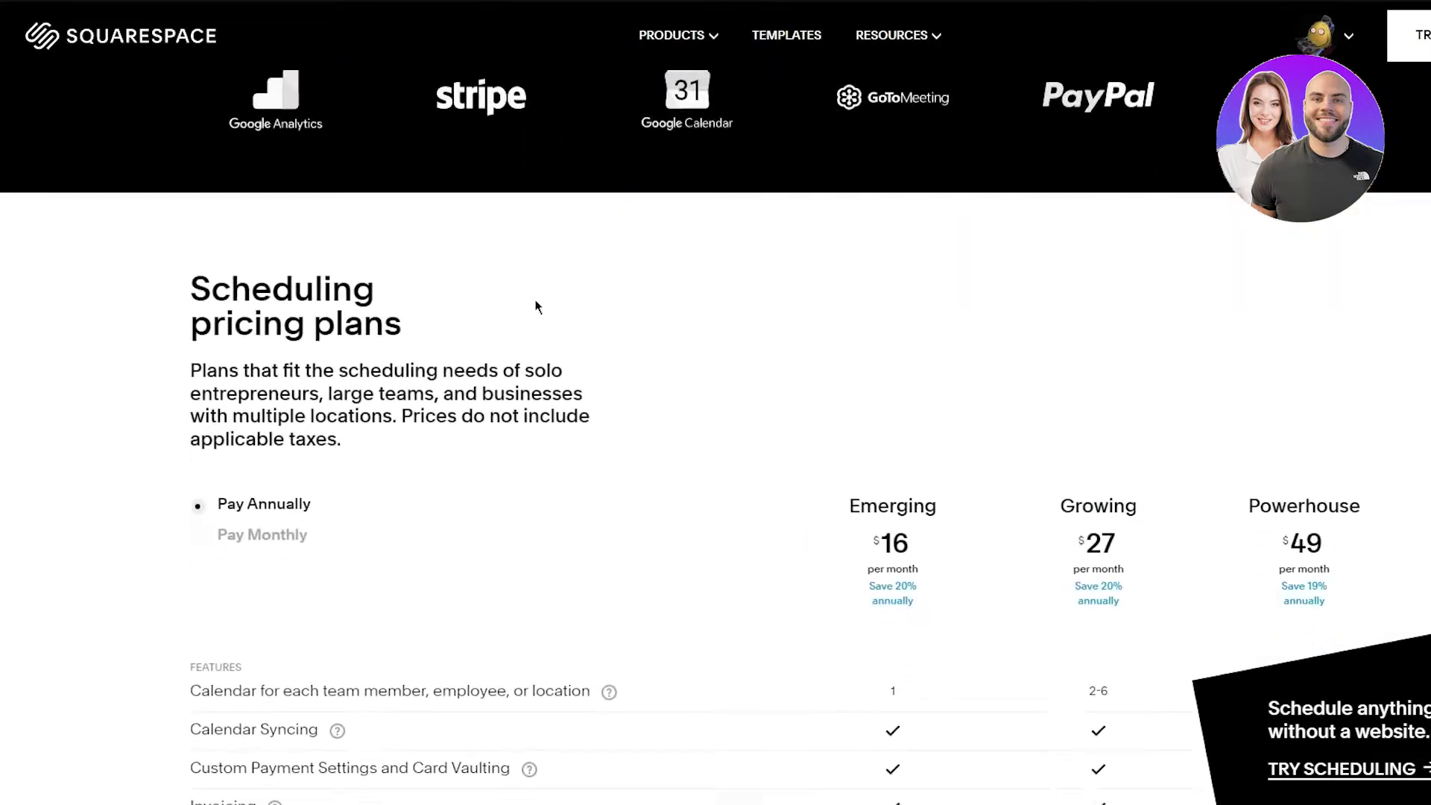
pyautogui.scroll(20, 535, 301)
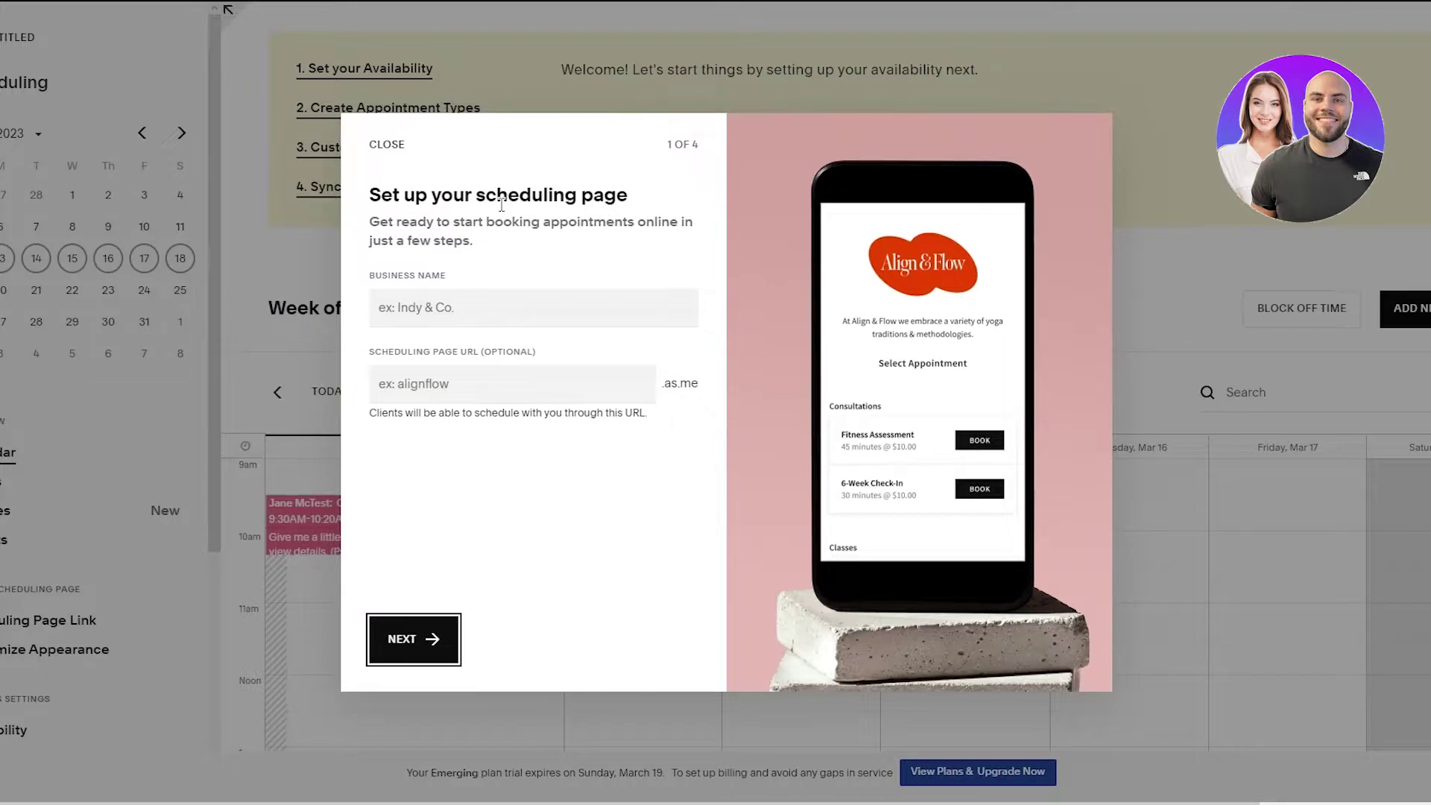
# Step: Enter the business name 'Vyg ug uig', check the auto-filled 'vygguguig' URL, and continue
pyautogui.click(451, 313)
pyautogui.write('V')
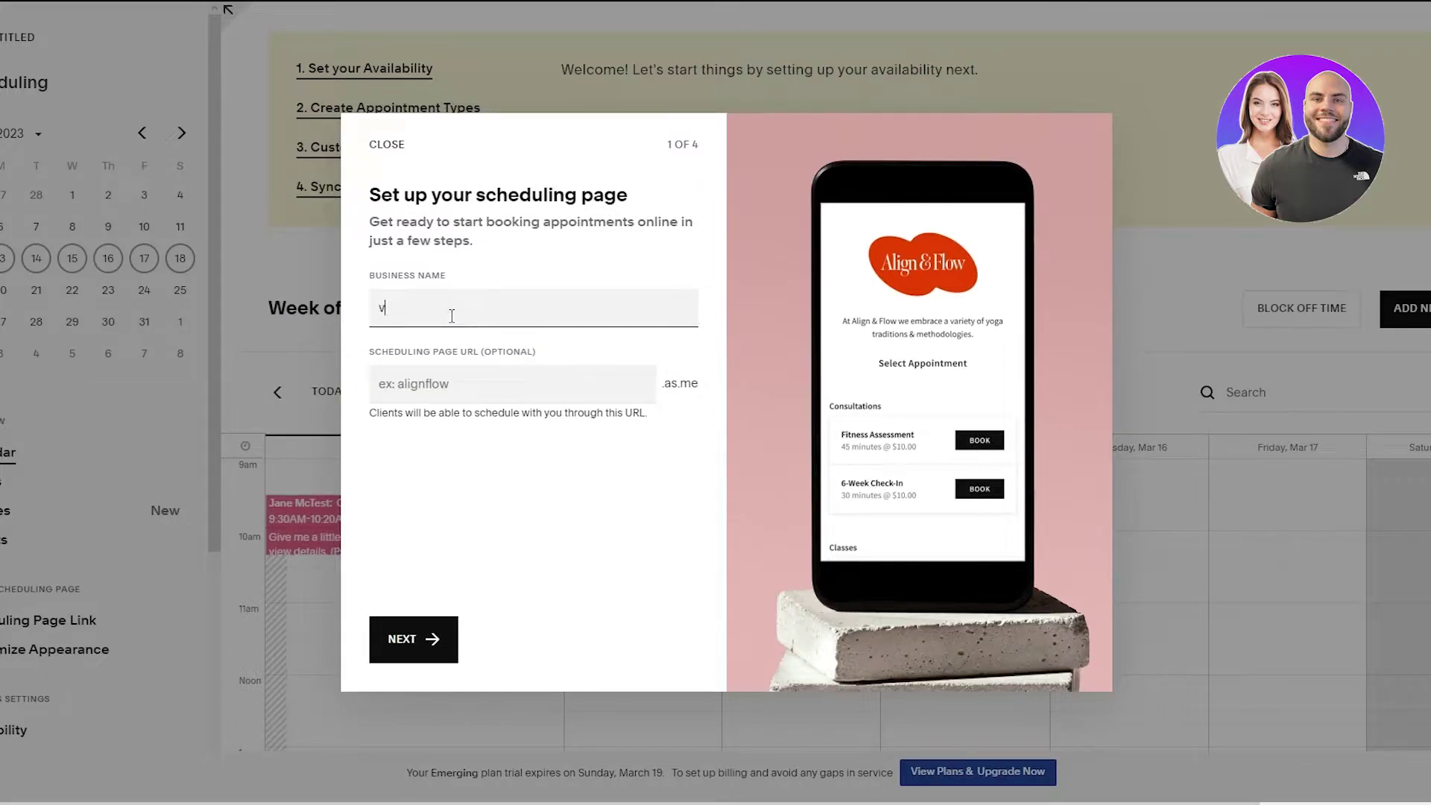
pyautogui.write('yg ug uig')
pyautogui.click(438, 377)
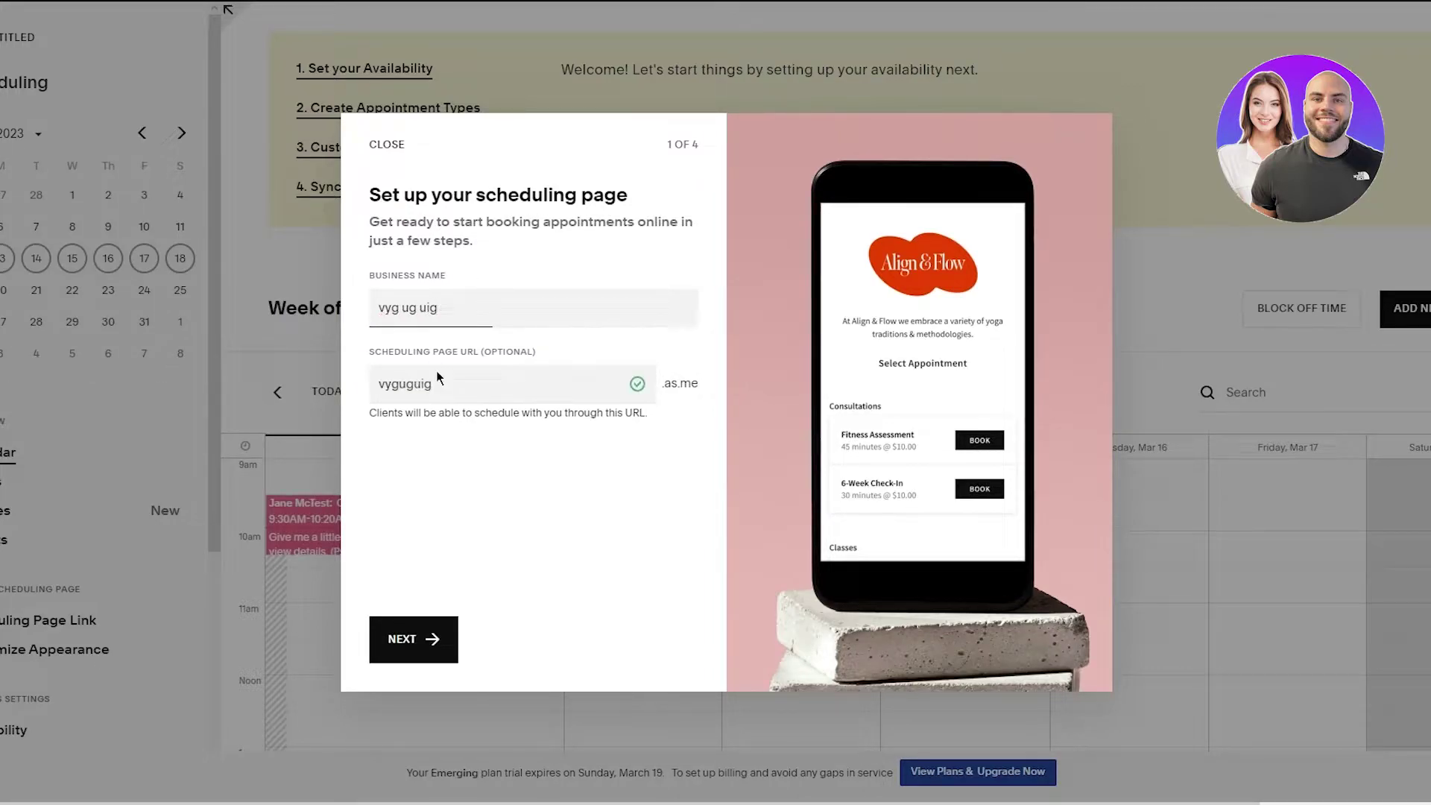
pyautogui.click(430, 639)
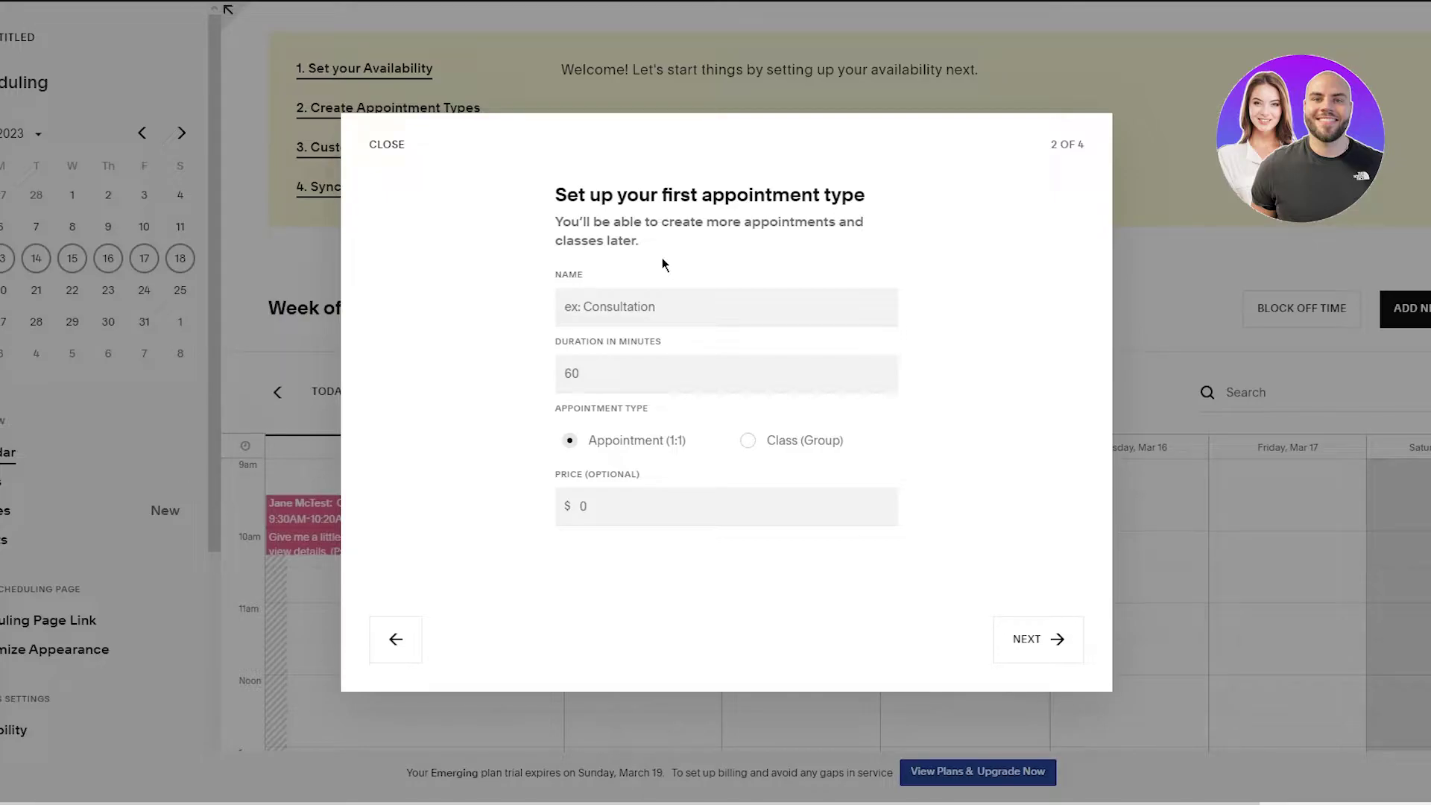
# Step: Create the 1:1 appointment type 'Gym class triceps' at 180 minutes and $40, then continue
pyautogui.click(652, 306)
pyautogui.write('hoi ihoihoihv')
pyautogui.click(578, 376)
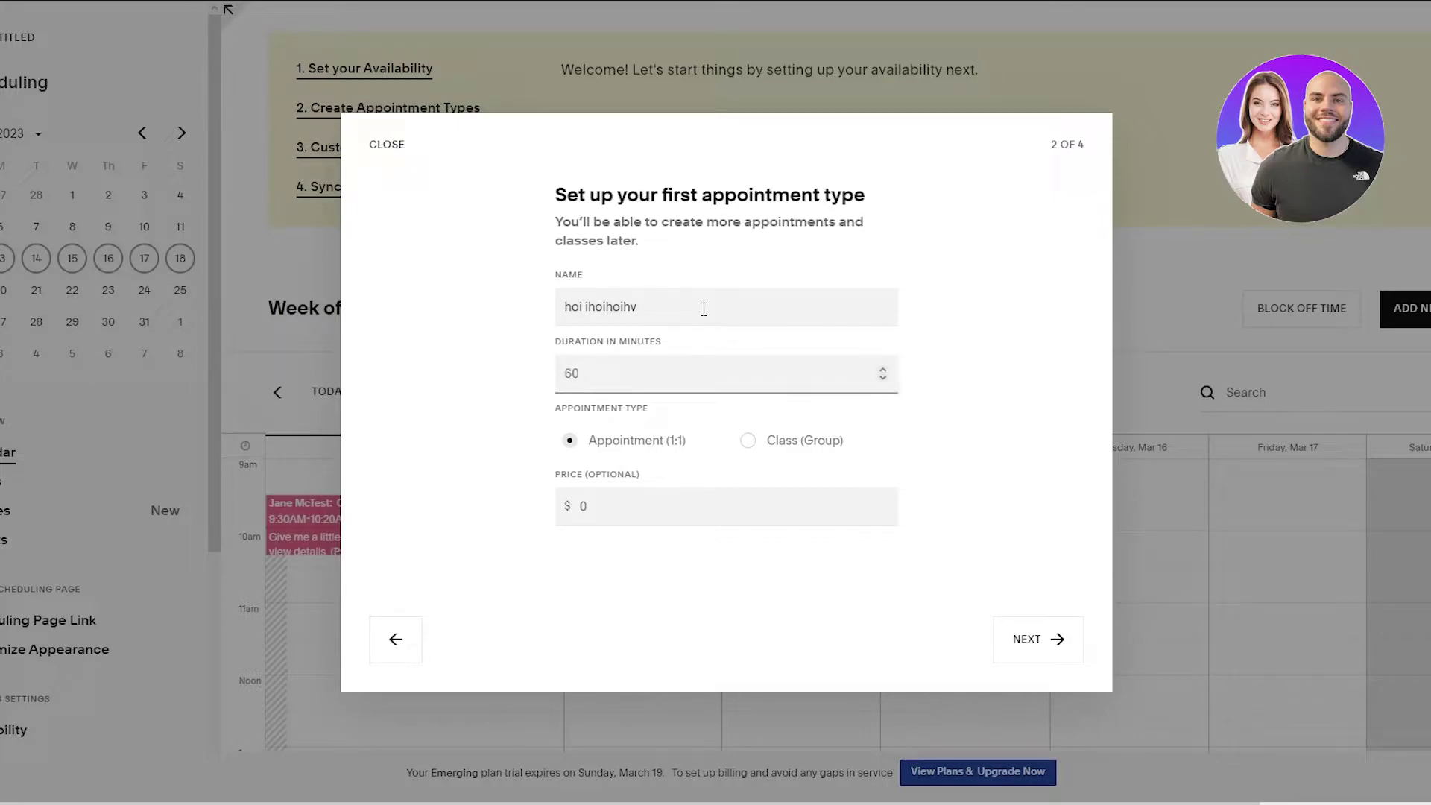
pyautogui.hotkey('shift', 'Tab')
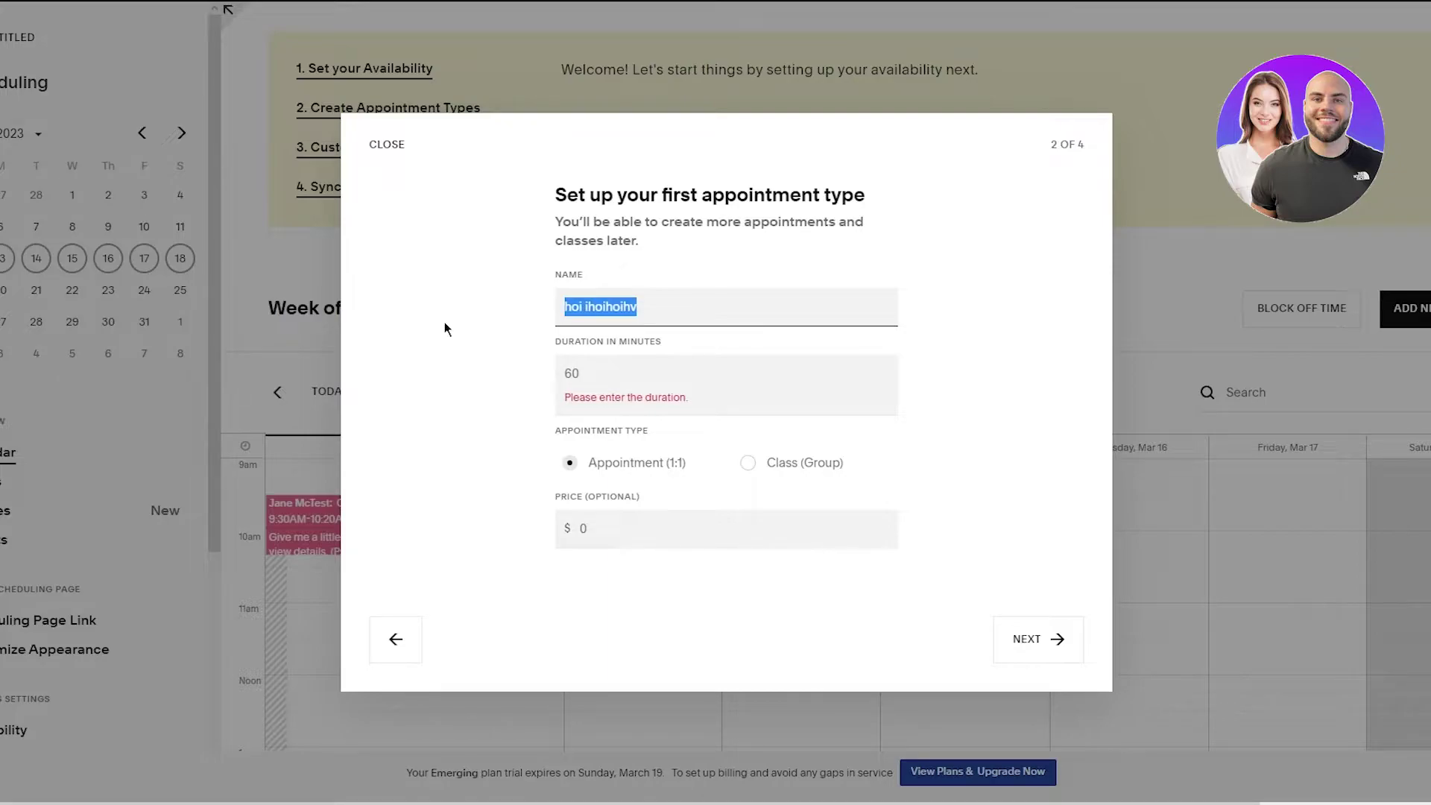
pyautogui.write('Gym c')
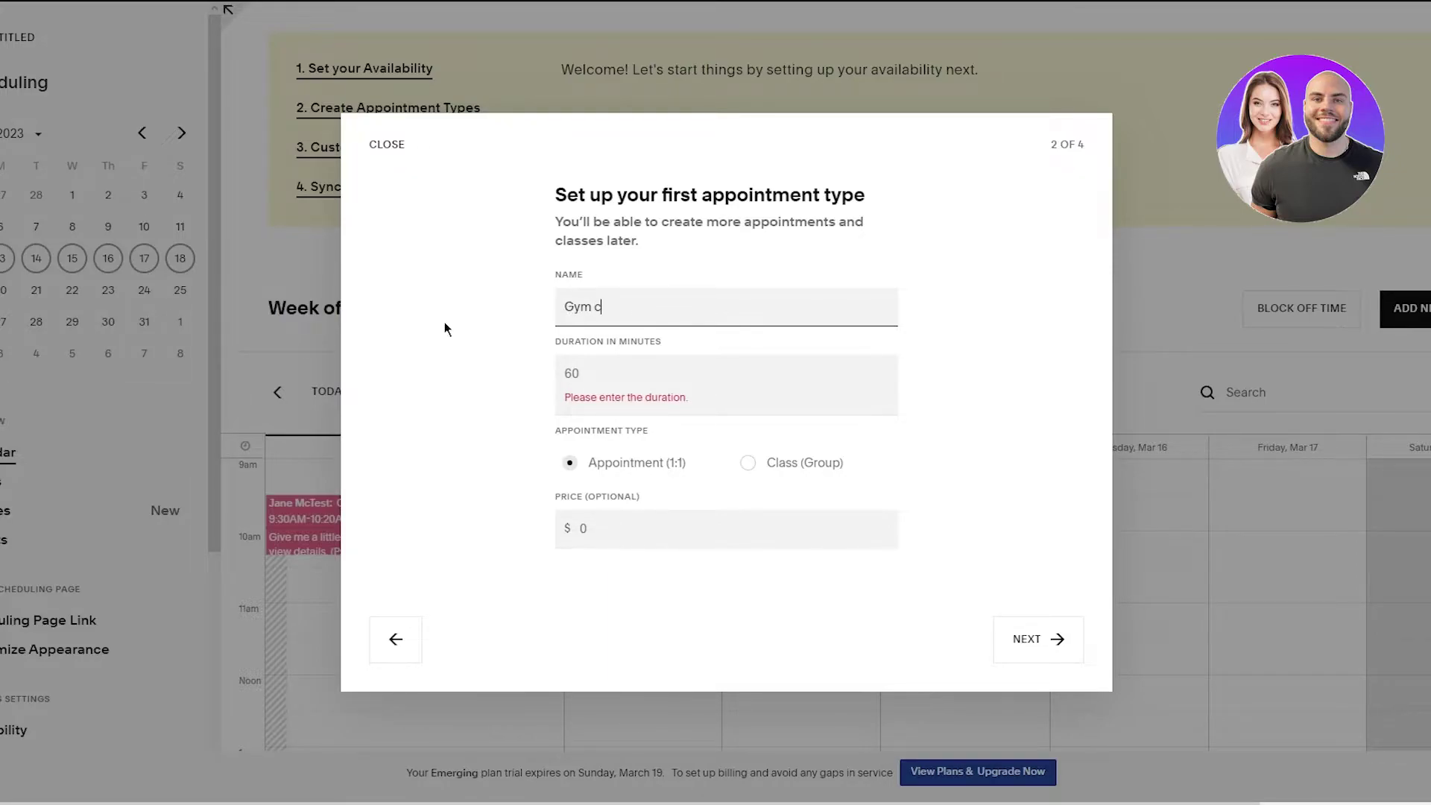
pyautogui.write('lass triceps')
pyautogui.click(617, 387)
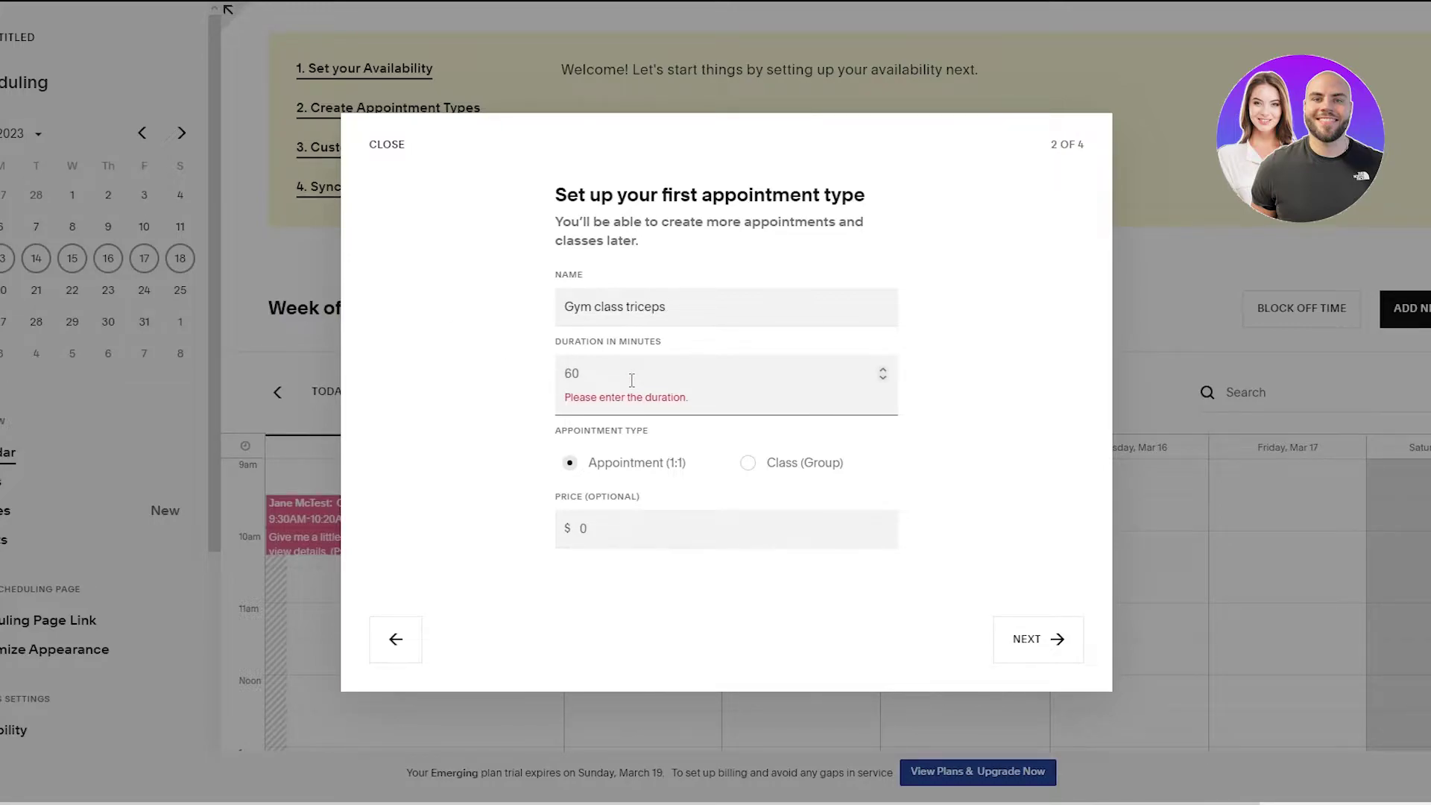
pyautogui.write('180')
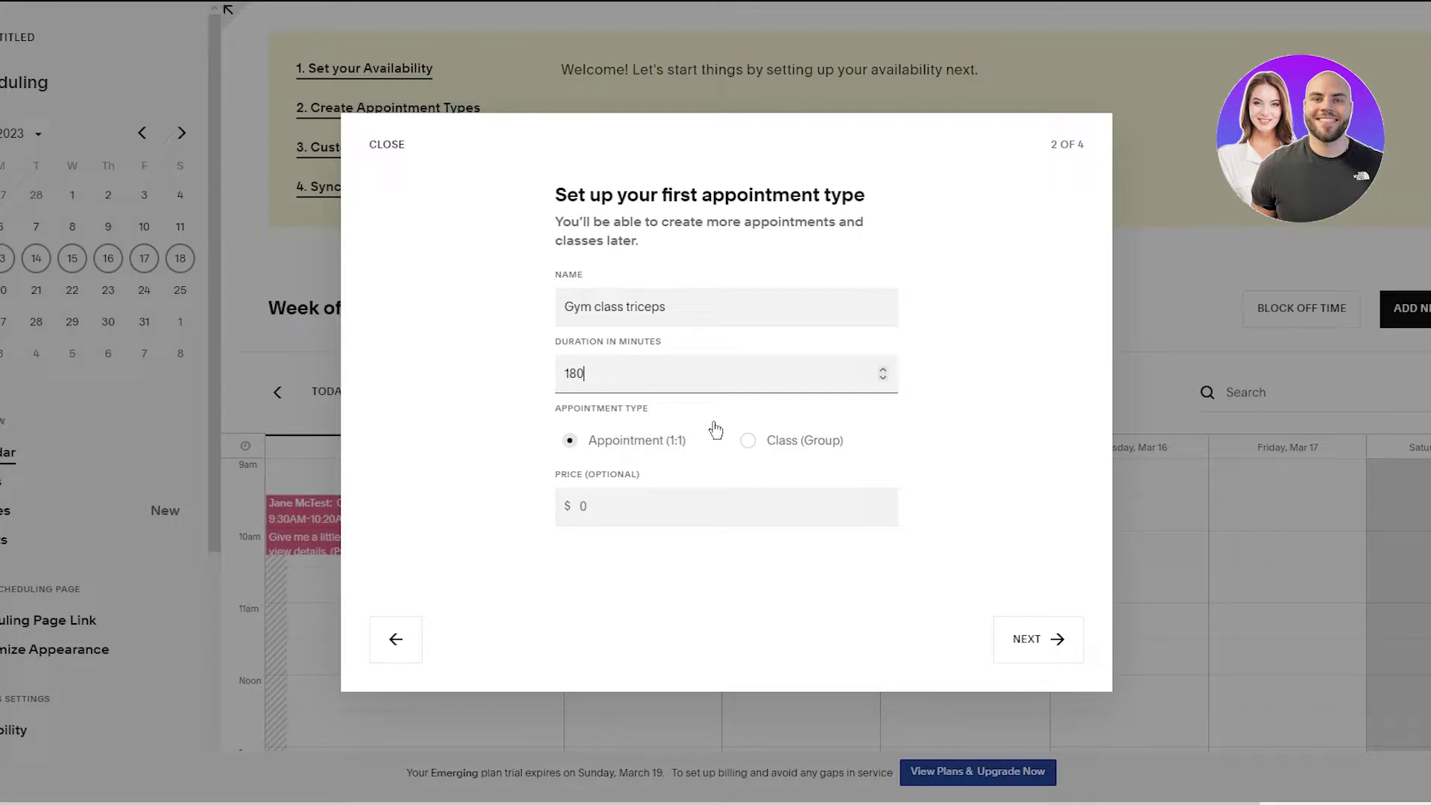
pyautogui.click(632, 522)
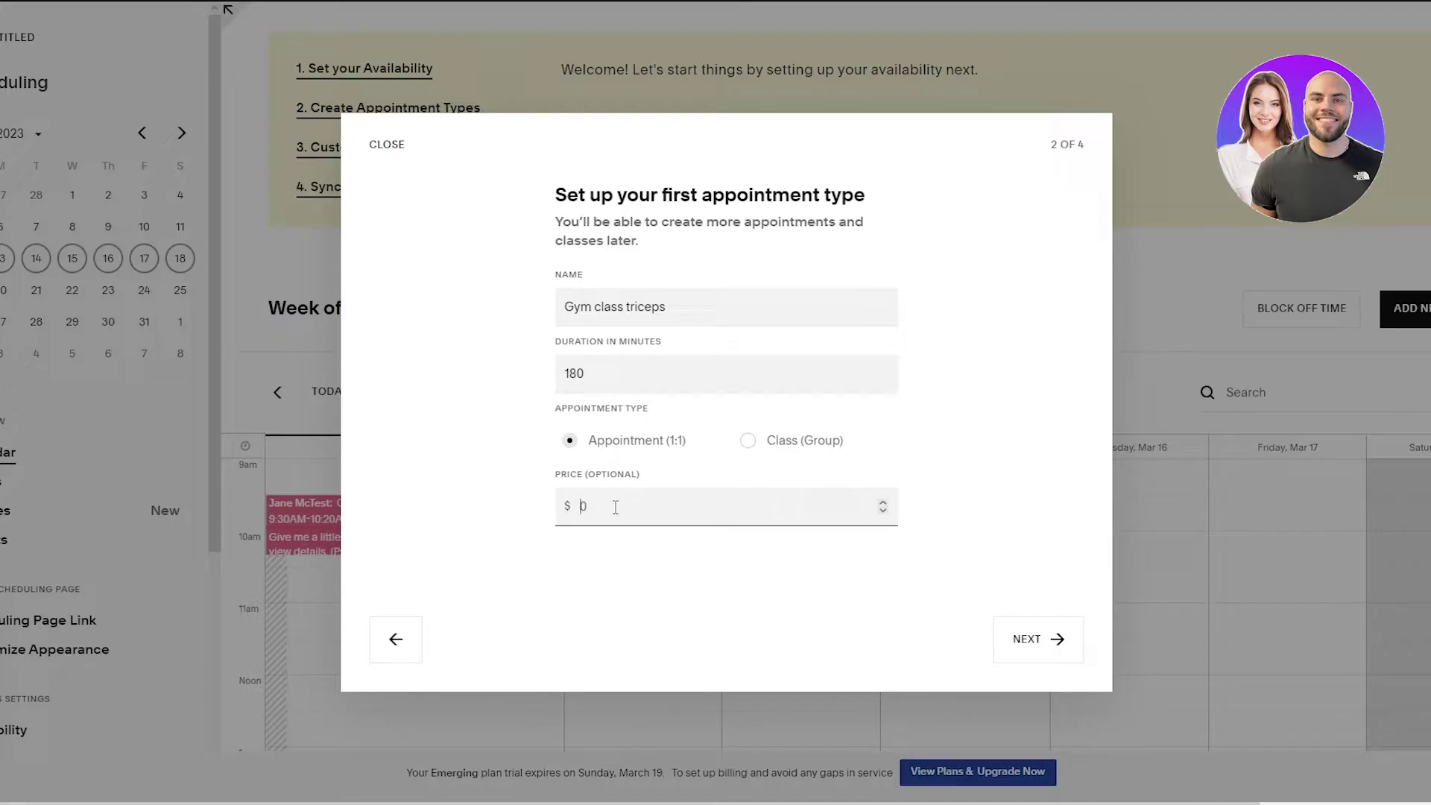
pyautogui.write('40')
pyautogui.click(1031, 636)
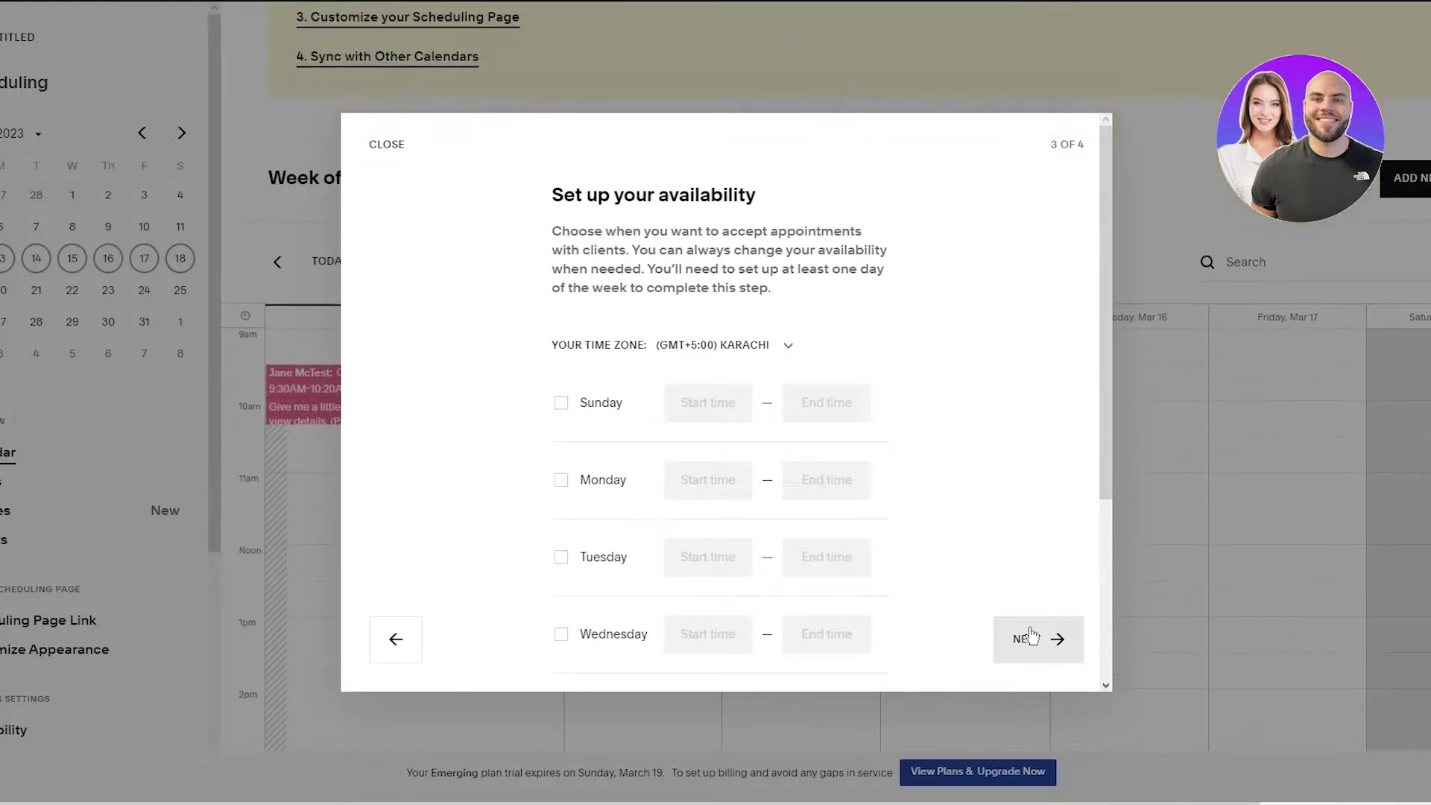
# Step: Make Monday, Wednesday, Friday and Saturday available for appointments
pyautogui.scroll(-4, 796, 512)
pyautogui.scroll(4, 798, 512)
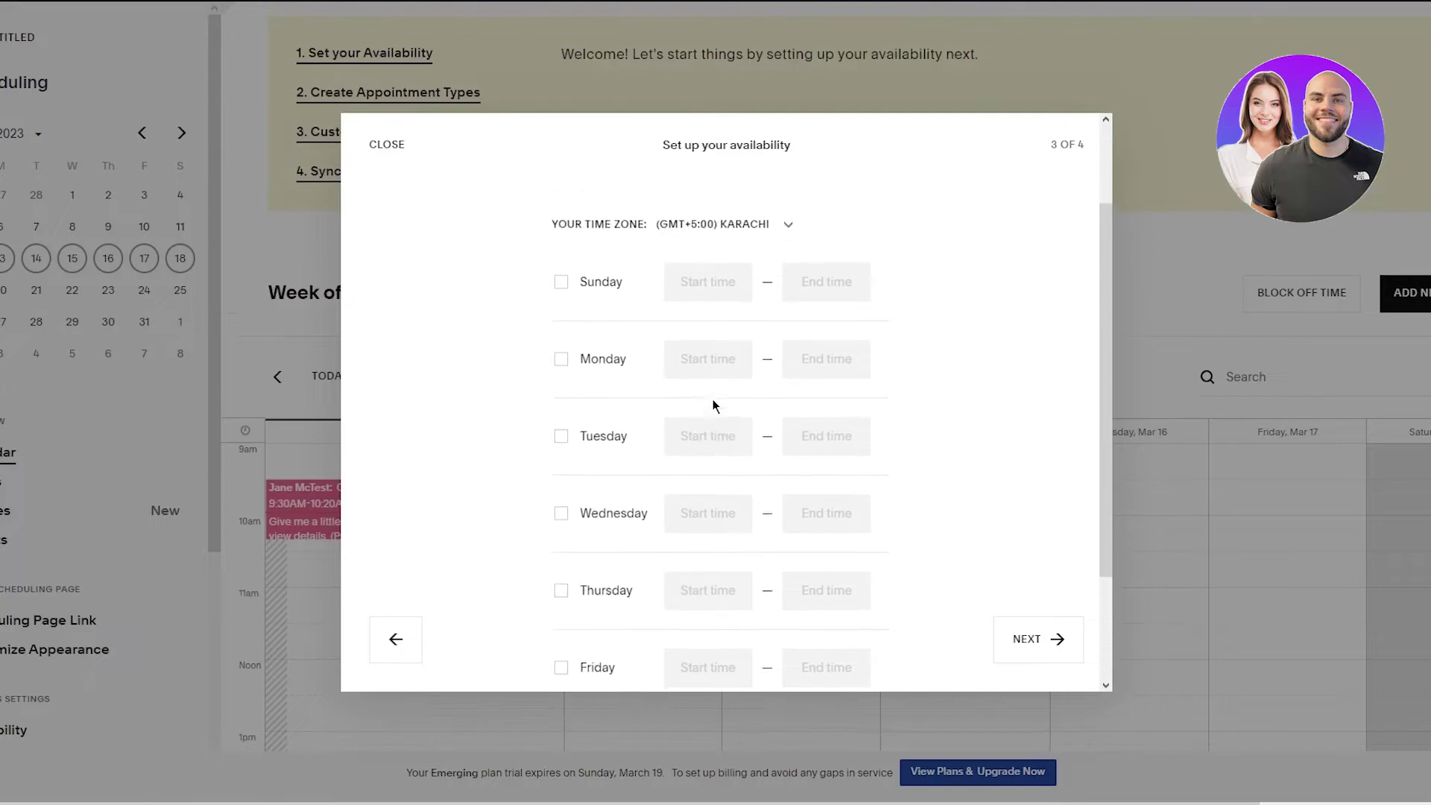
pyautogui.click(562, 362)
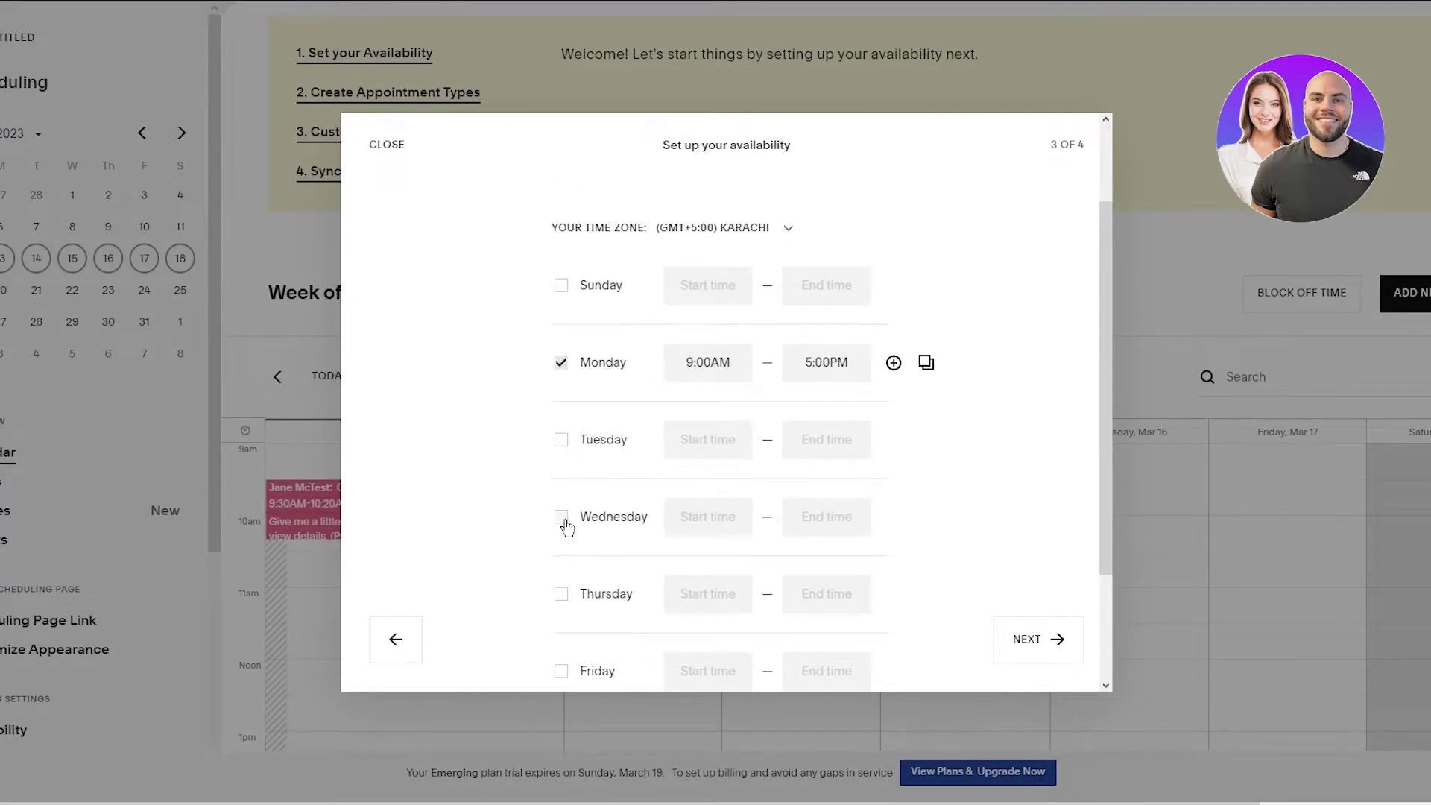
pyautogui.click(564, 519)
pyautogui.scroll(-2, 565, 527)
pyautogui.click(562, 534)
pyautogui.scroll(2, 562, 544)
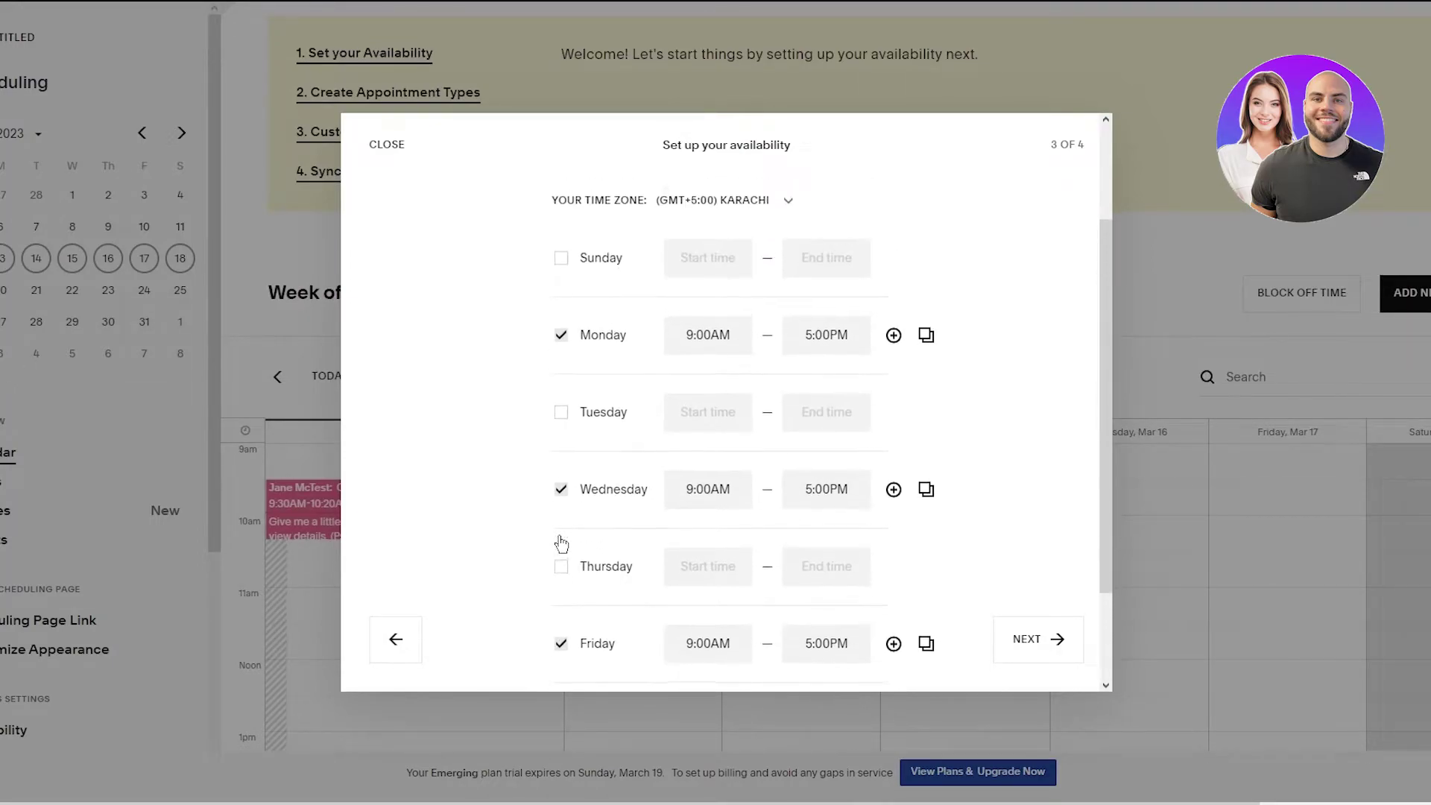
pyautogui.scroll(-2, 582, 603)
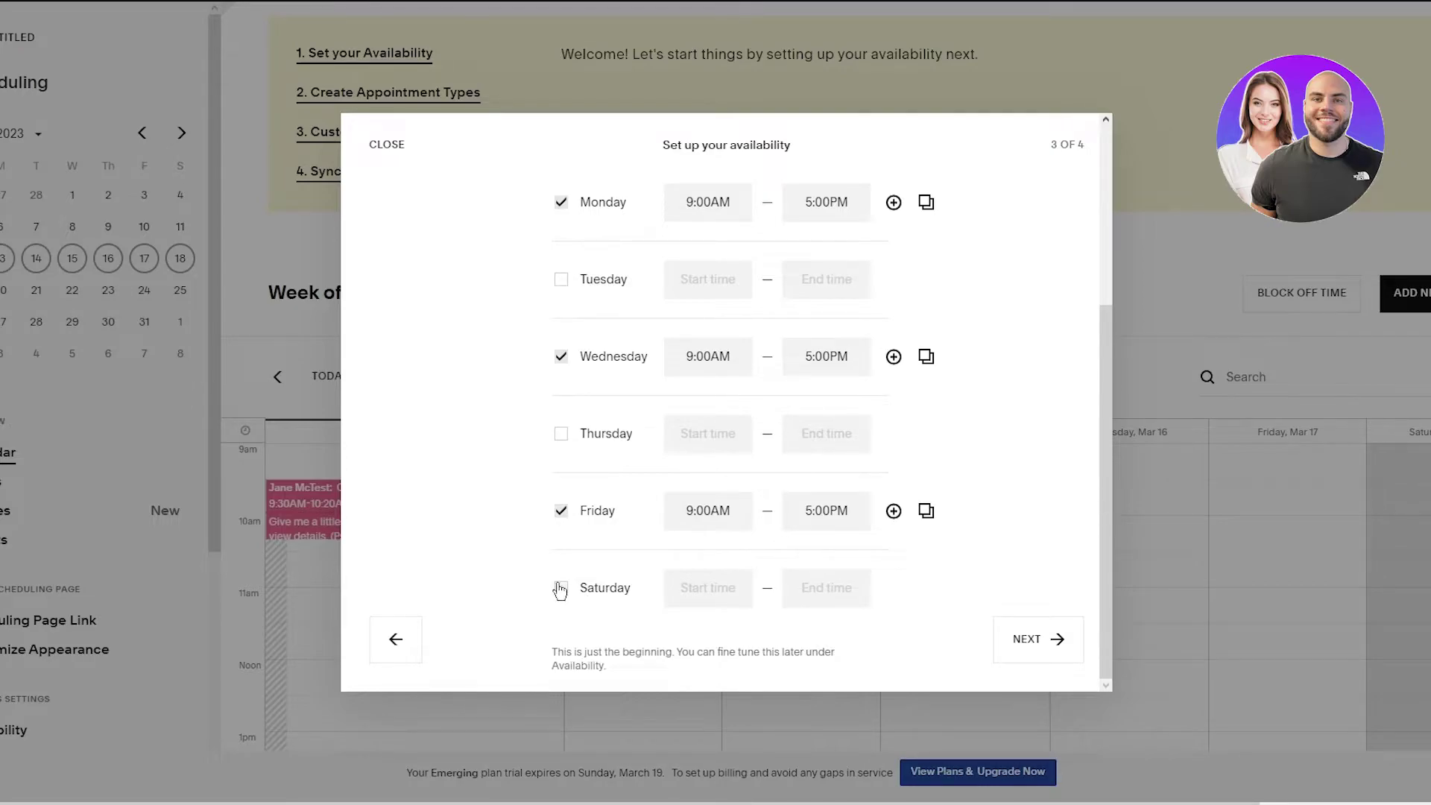
pyautogui.click(562, 588)
# Step: Confirm the availability and postpone payment setup to finish the wizard
pyautogui.scroll(4, 660, 386)
pyautogui.scroll(-4, 585, 306)
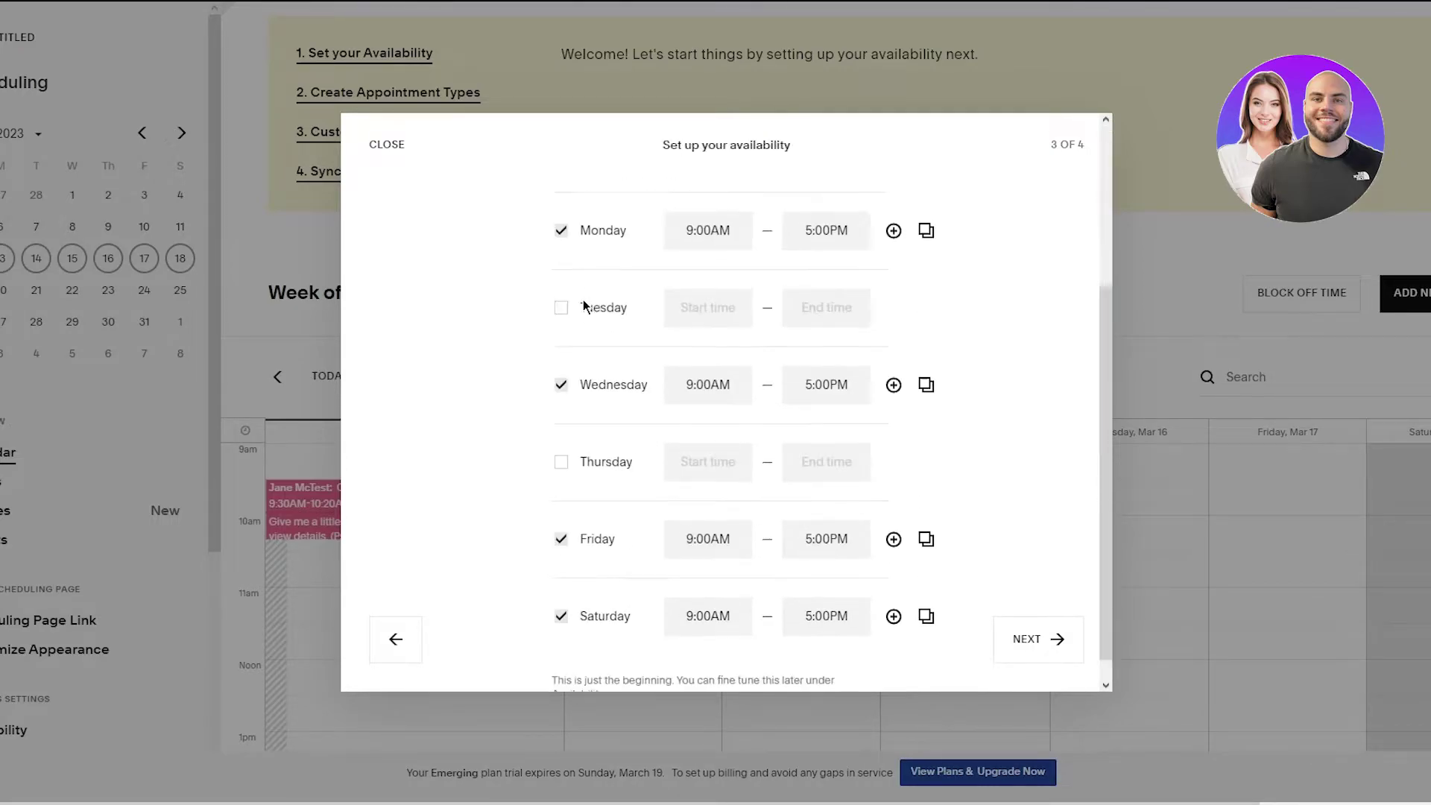
pyautogui.scroll(4, 862, 572)
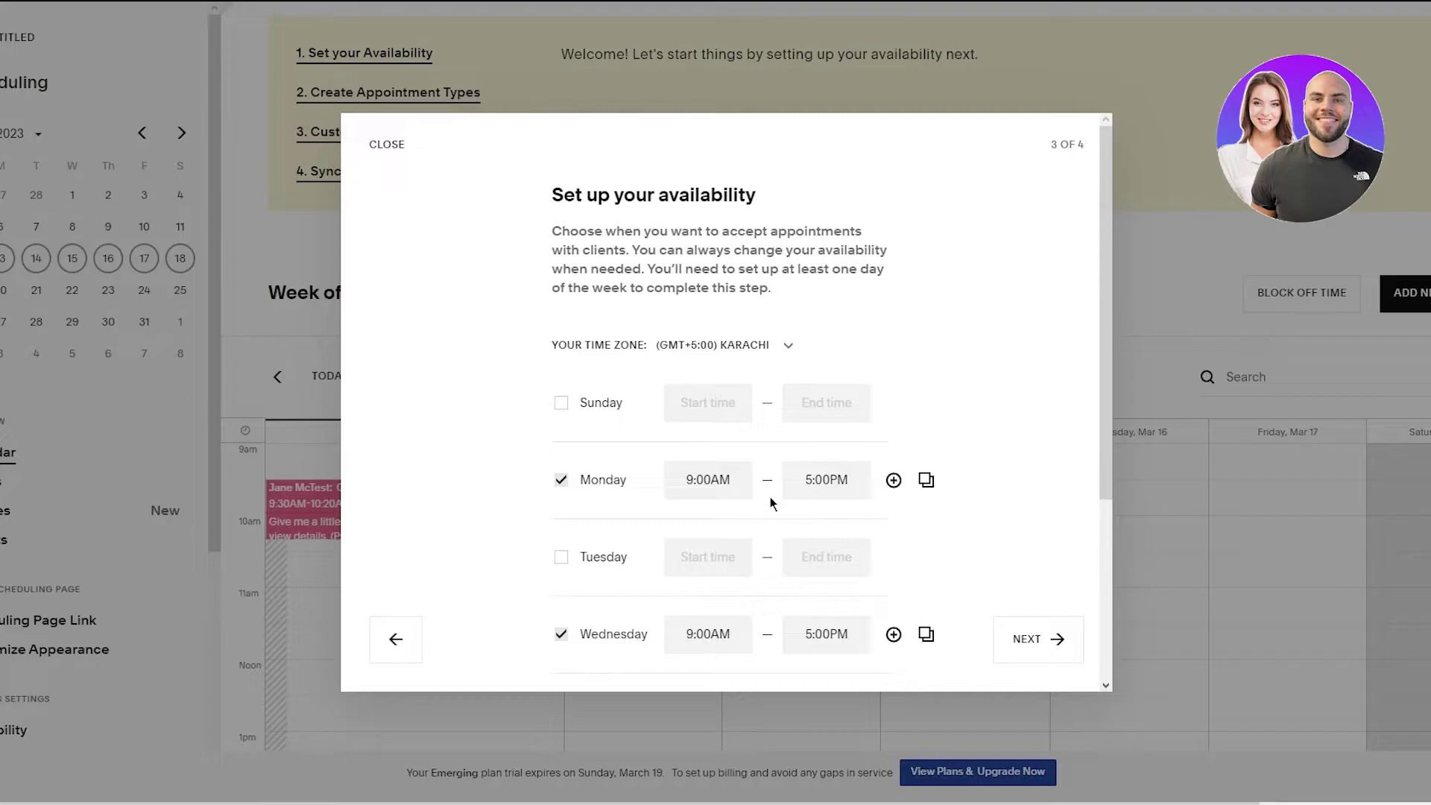
pyautogui.scroll(-4, 770, 497)
pyautogui.click(1038, 639)
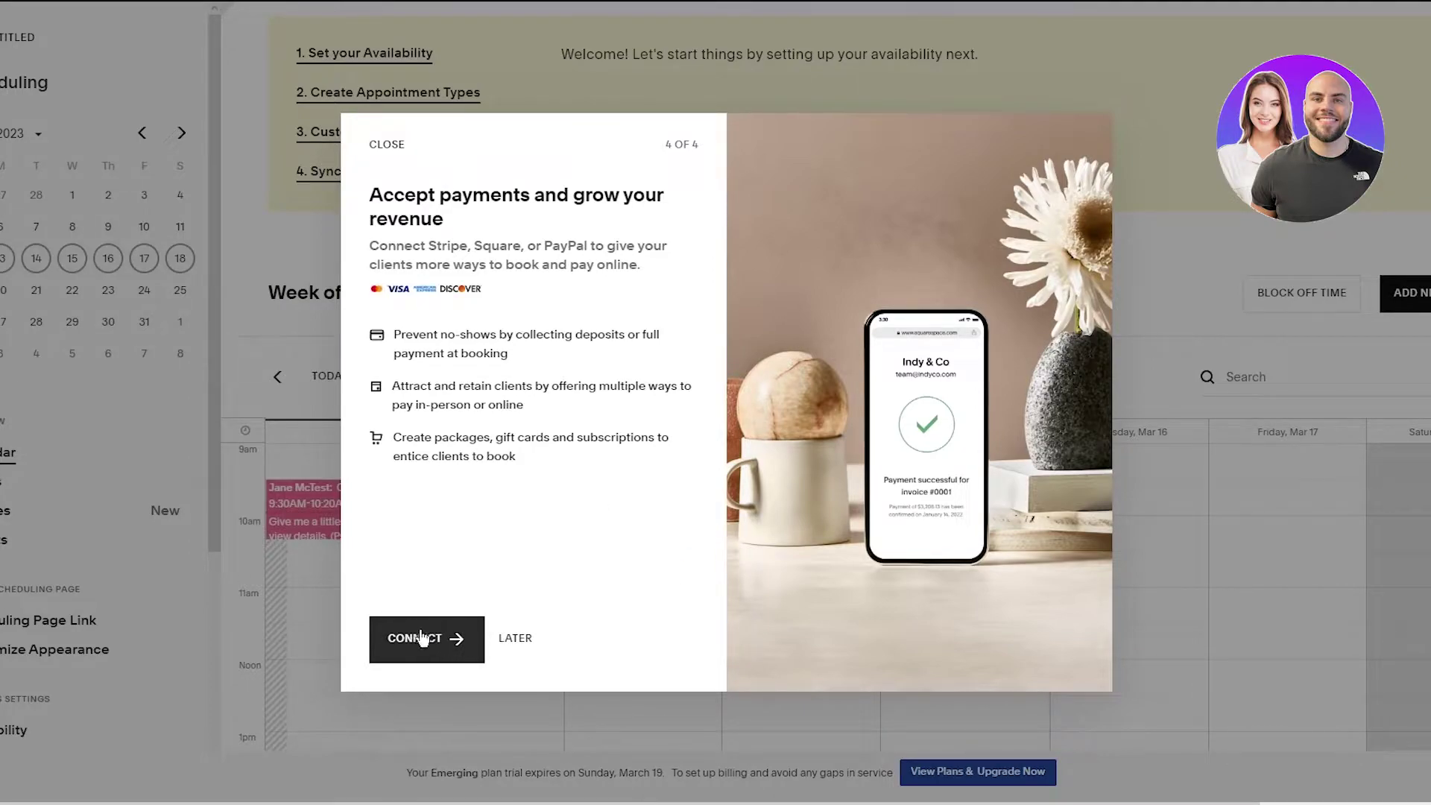
pyautogui.click(533, 642)
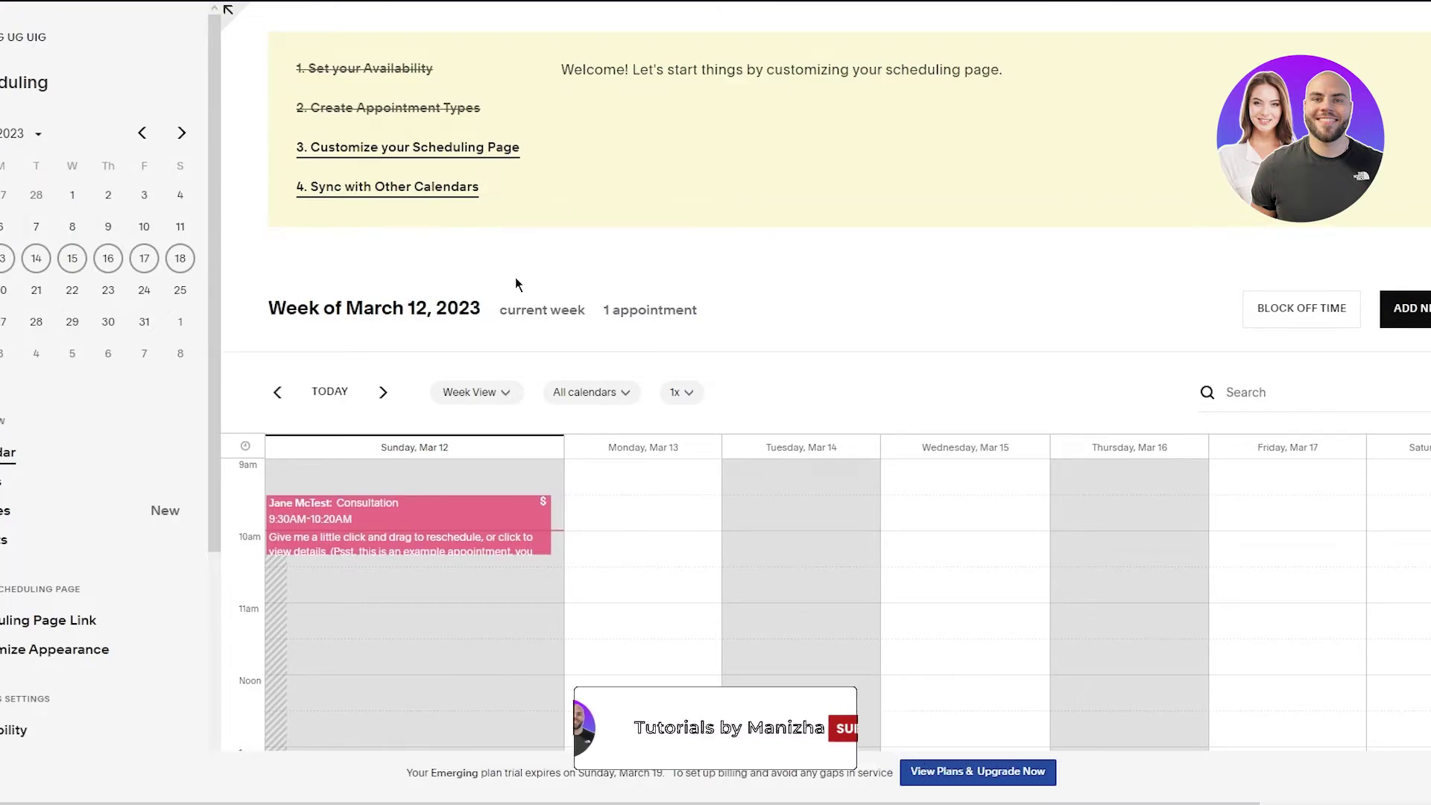
# Step: Open '3. Customize your Scheduling Page' from the welcome setup banner
pyautogui.scroll(-4, 516, 284)
pyautogui.scroll(4, 516, 284)
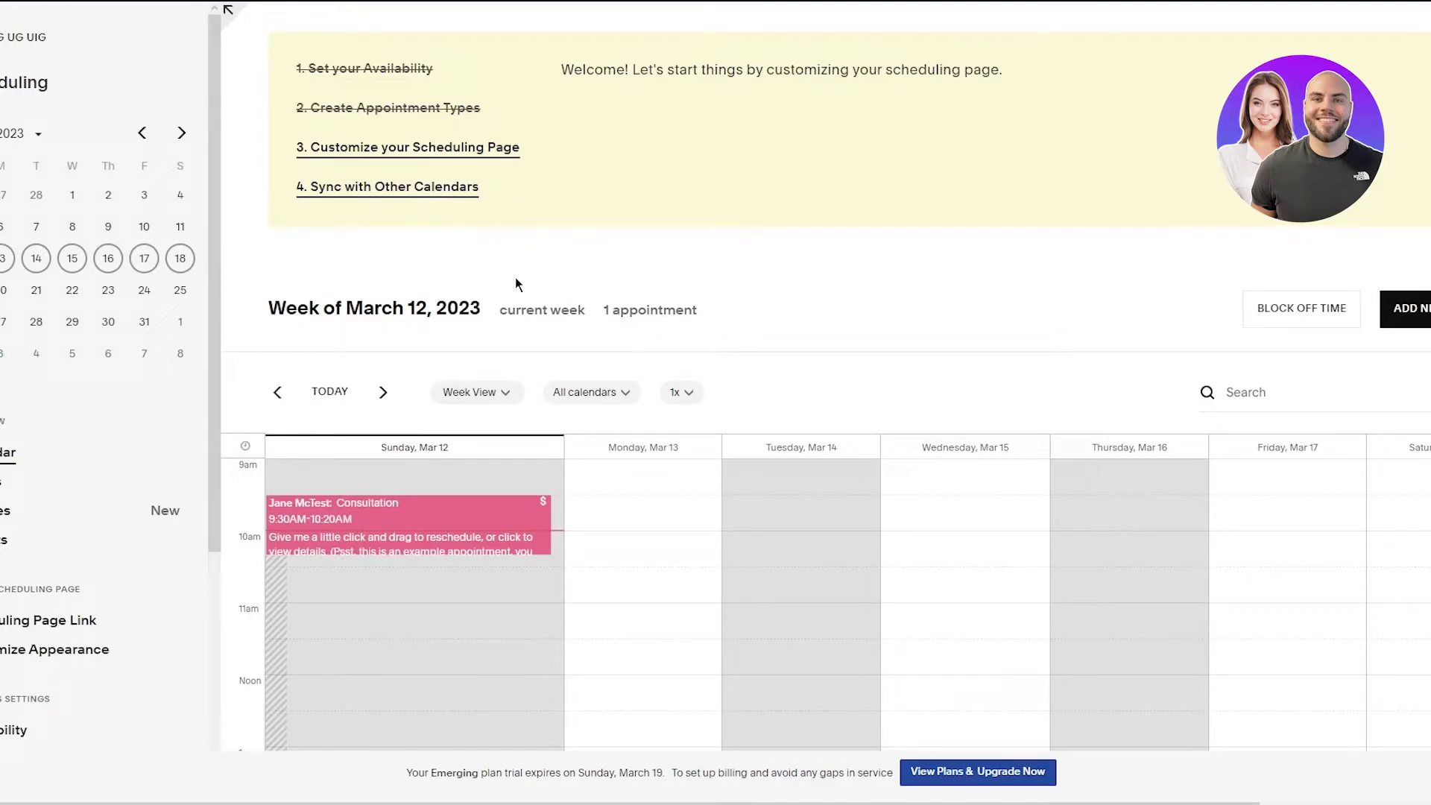
pyautogui.scroll(-1, 1224, 250)
pyautogui.scroll(1, 1224, 250)
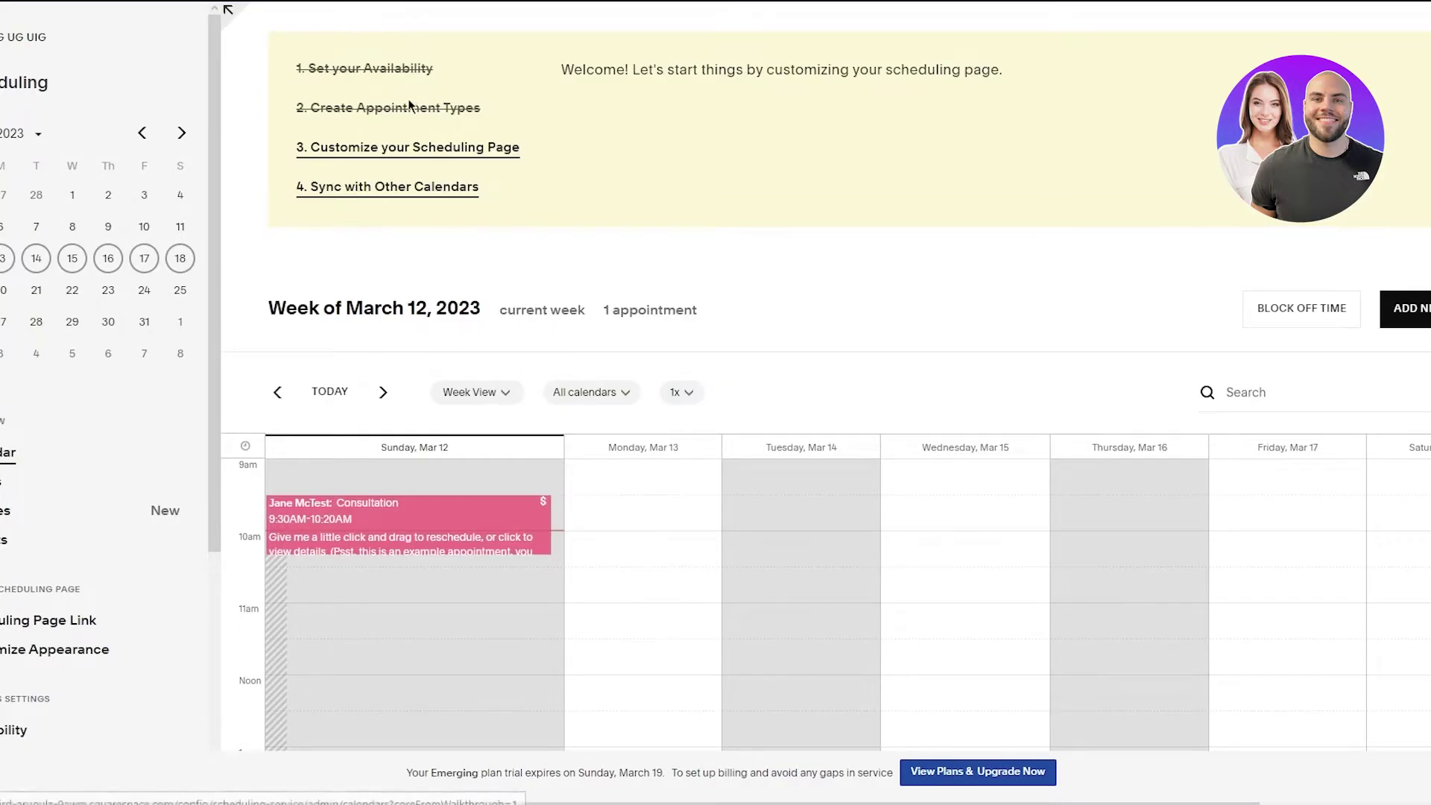
pyautogui.click(407, 154)
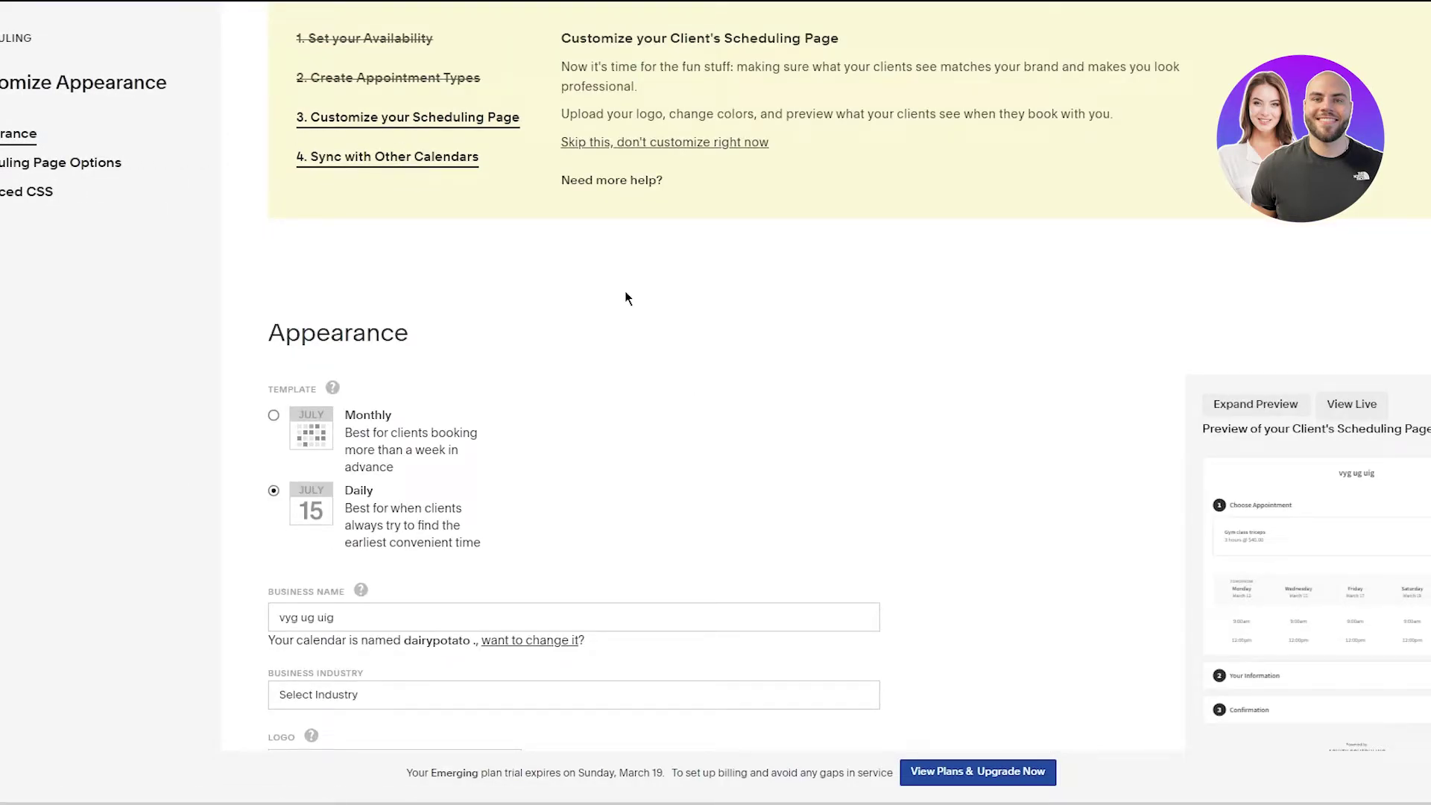
# Step: Choose CrossFit Gym in the Business Industry dropdown of the Appearance settings
pyautogui.scroll(-7, 625, 294)
pyautogui.scroll(7, 625, 294)
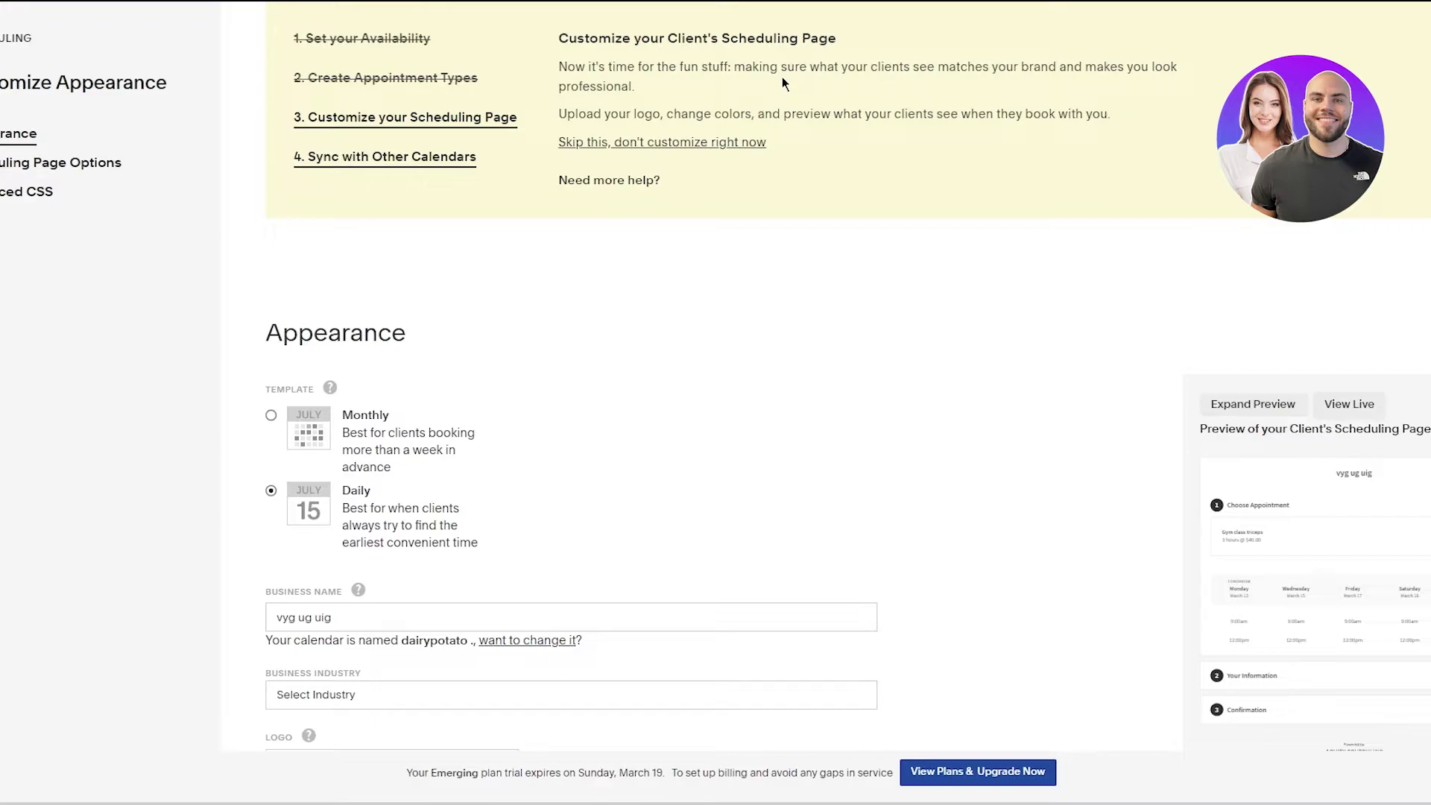
pyautogui.scroll(-2, 775, 79)
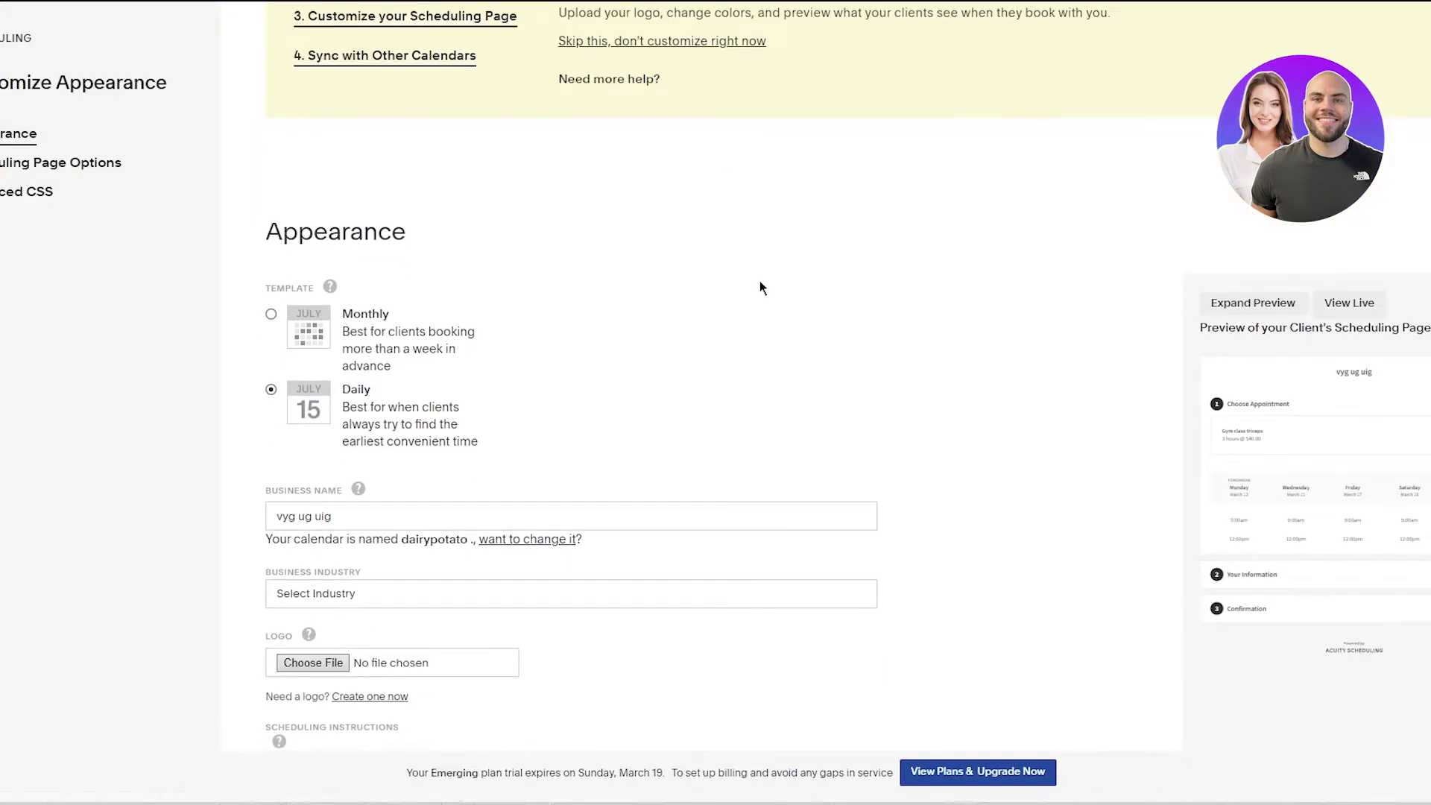
pyautogui.scroll(-3, 761, 282)
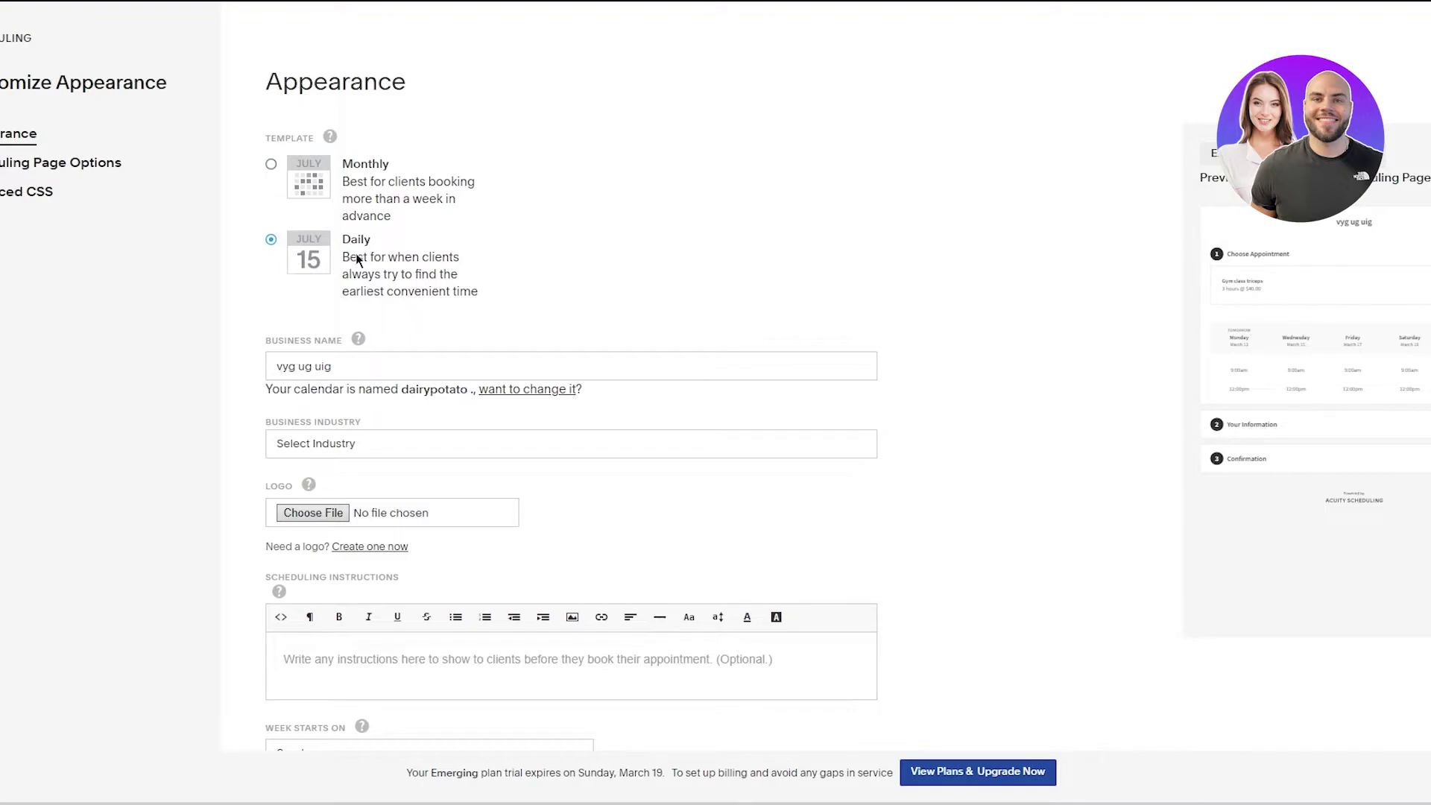
pyautogui.scroll(-2, 605, 242)
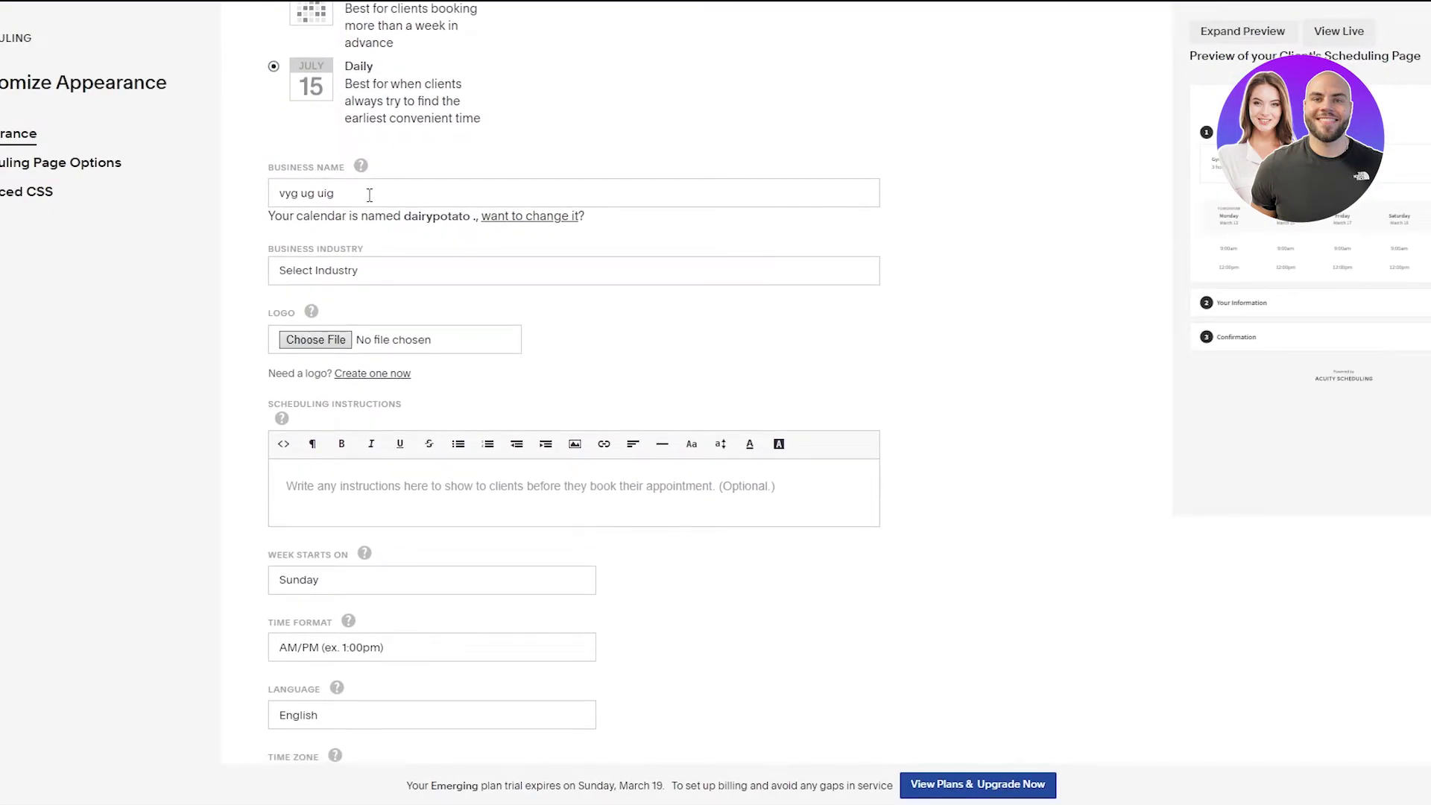
pyautogui.click(417, 272)
pyautogui.scroll(-5, 407, 313)
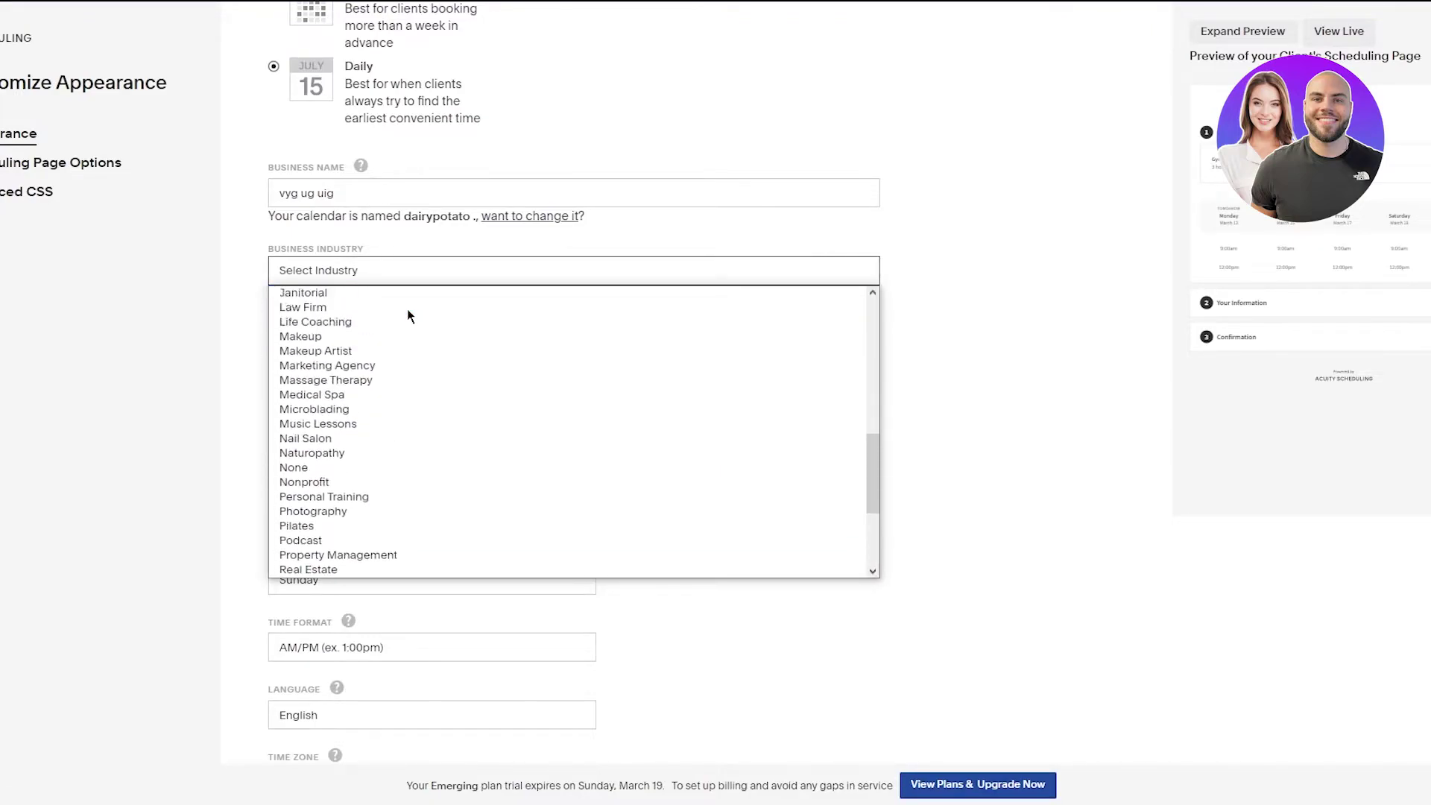
pyautogui.scroll(6, 360, 410)
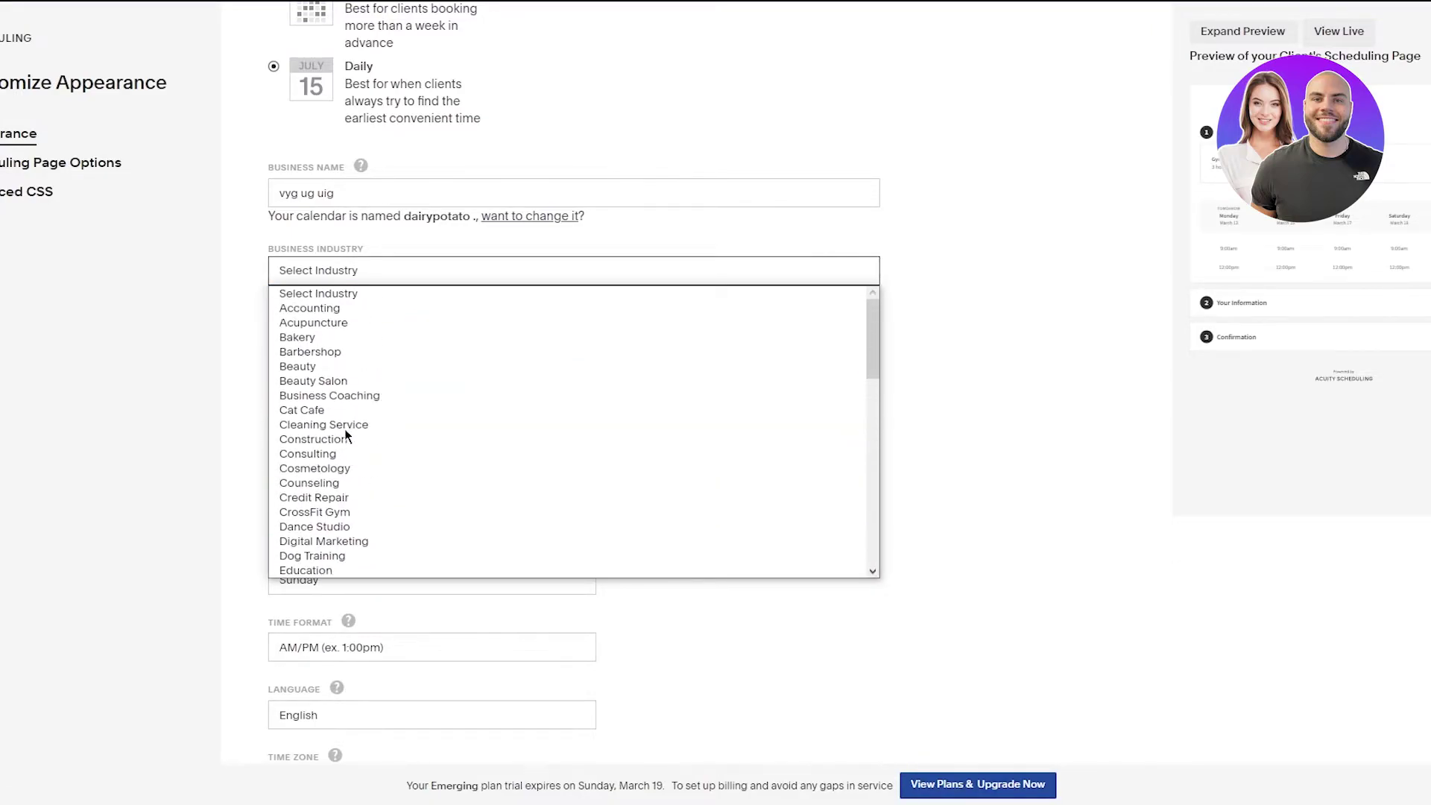
pyautogui.click(337, 512)
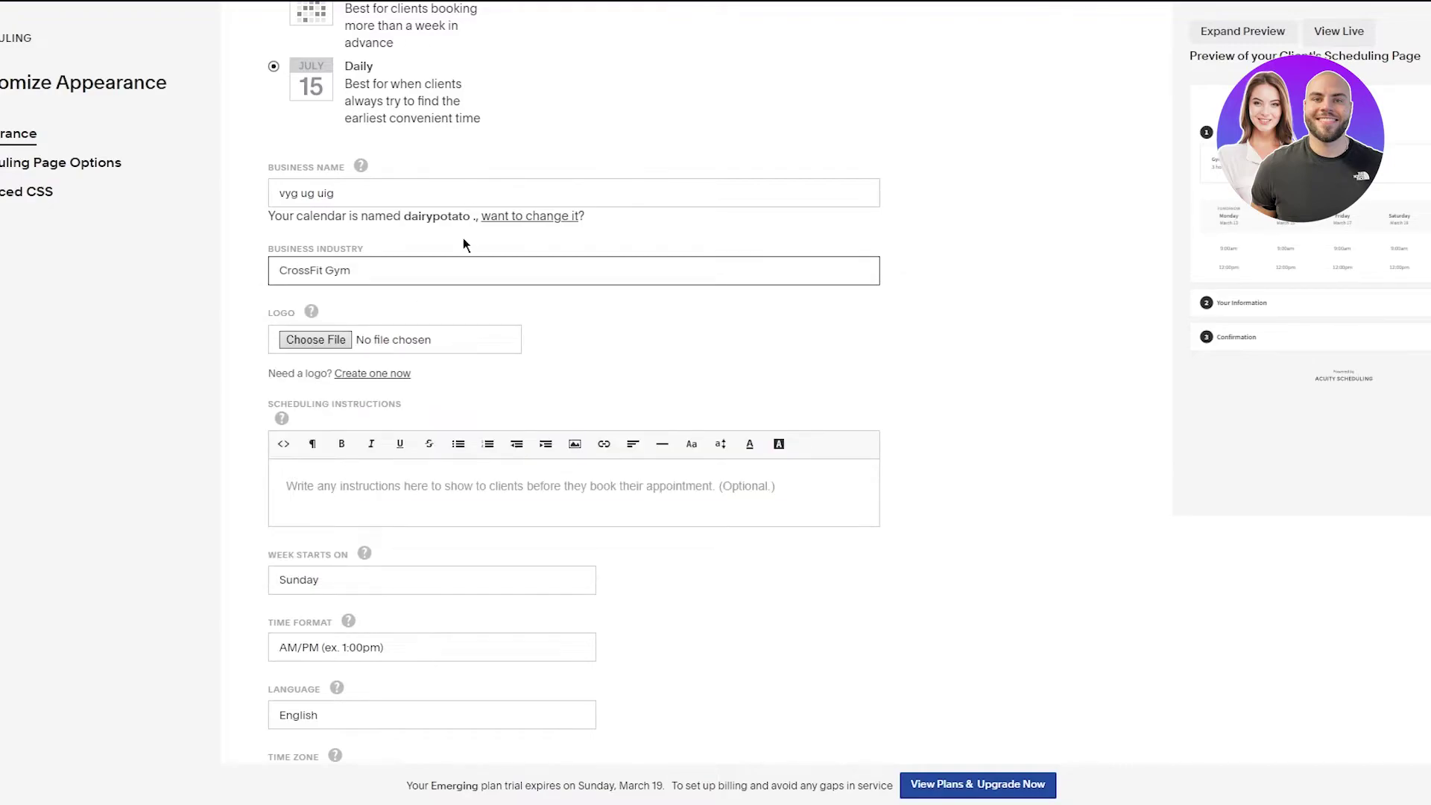
pyautogui.scroll(-2, 535, 362)
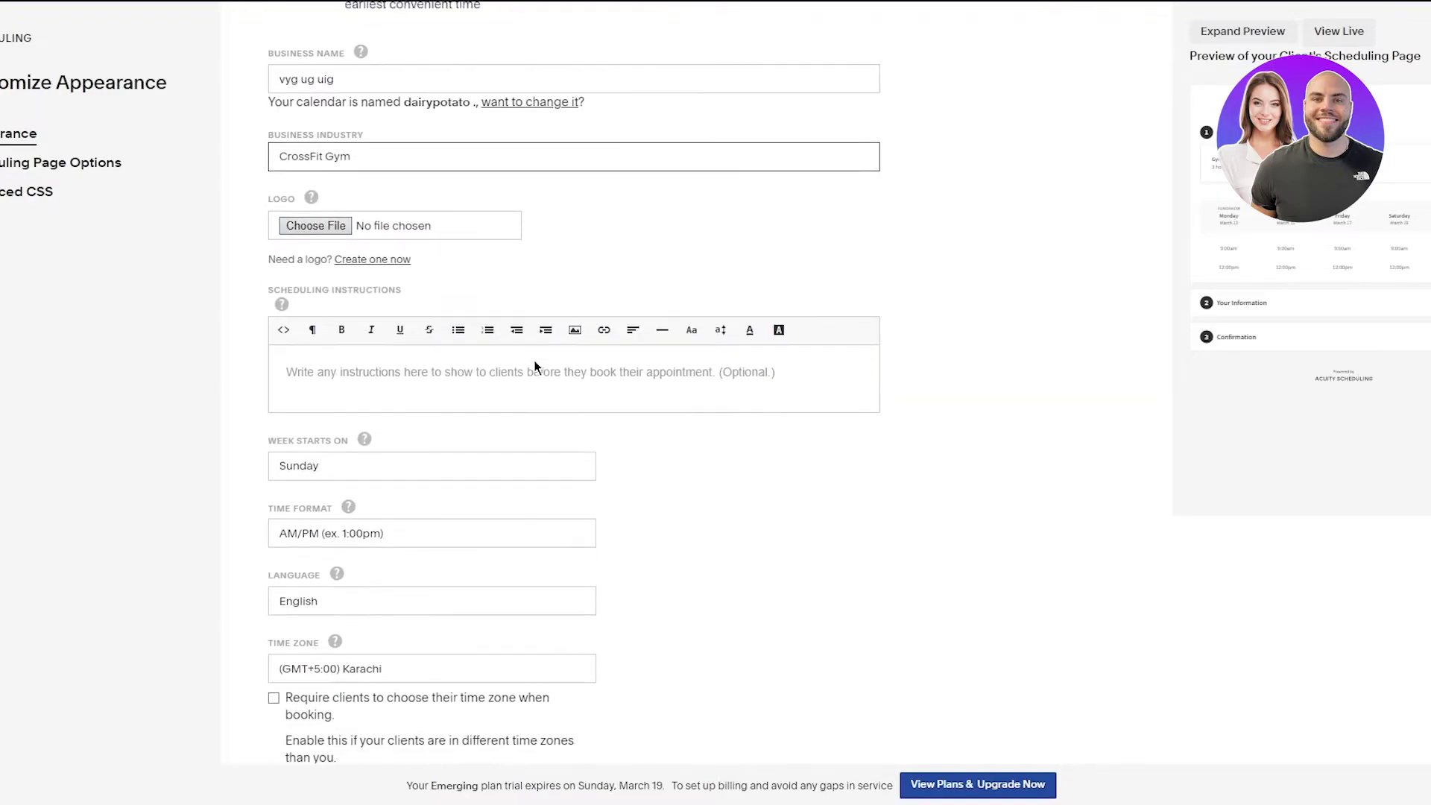
pyautogui.scroll(8, 533, 360)
pyautogui.scroll(-7, 639, 190)
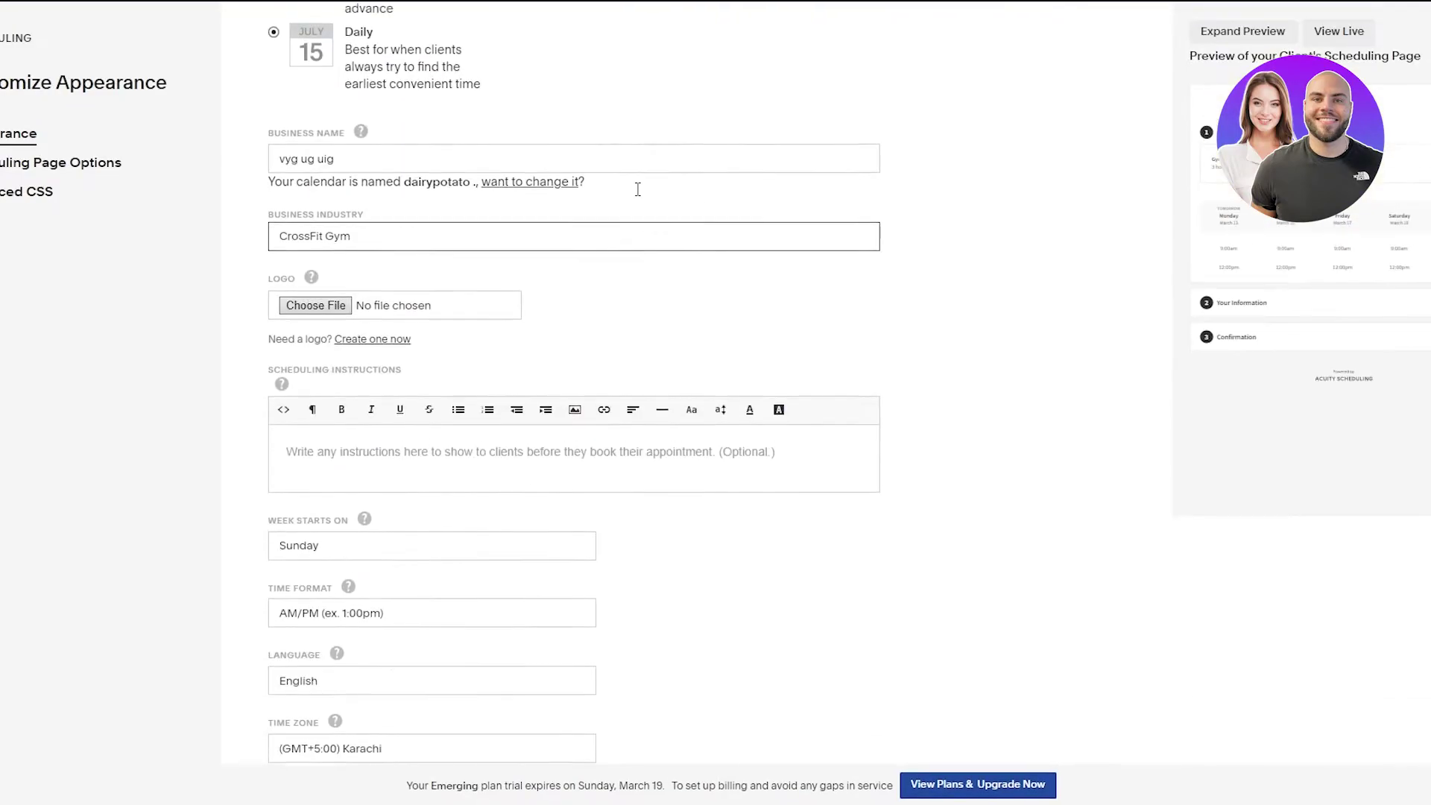
# Step: Upload the stock photo as the scheduling page logo
pyautogui.click(315, 297)
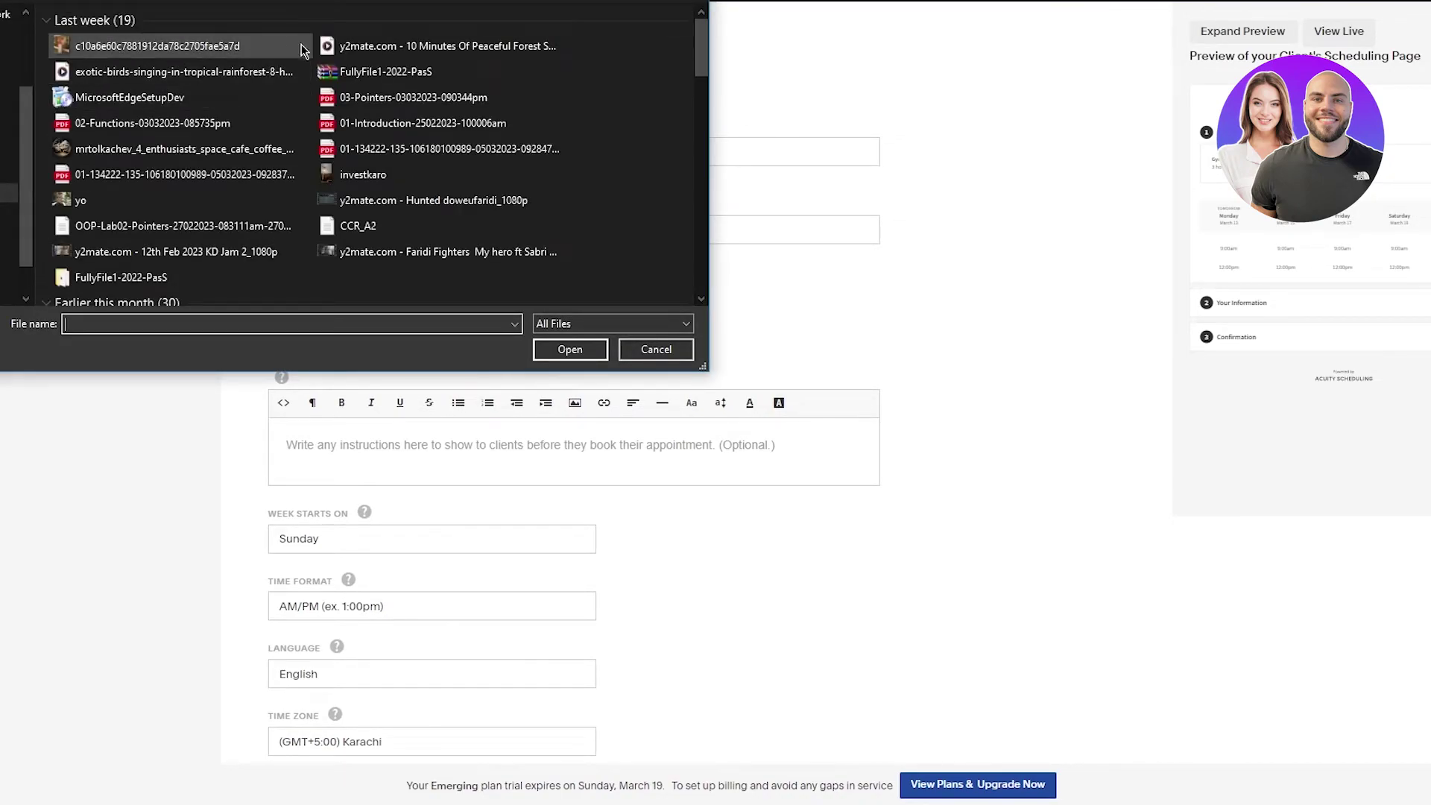
pyautogui.scroll(-1, 302, 203)
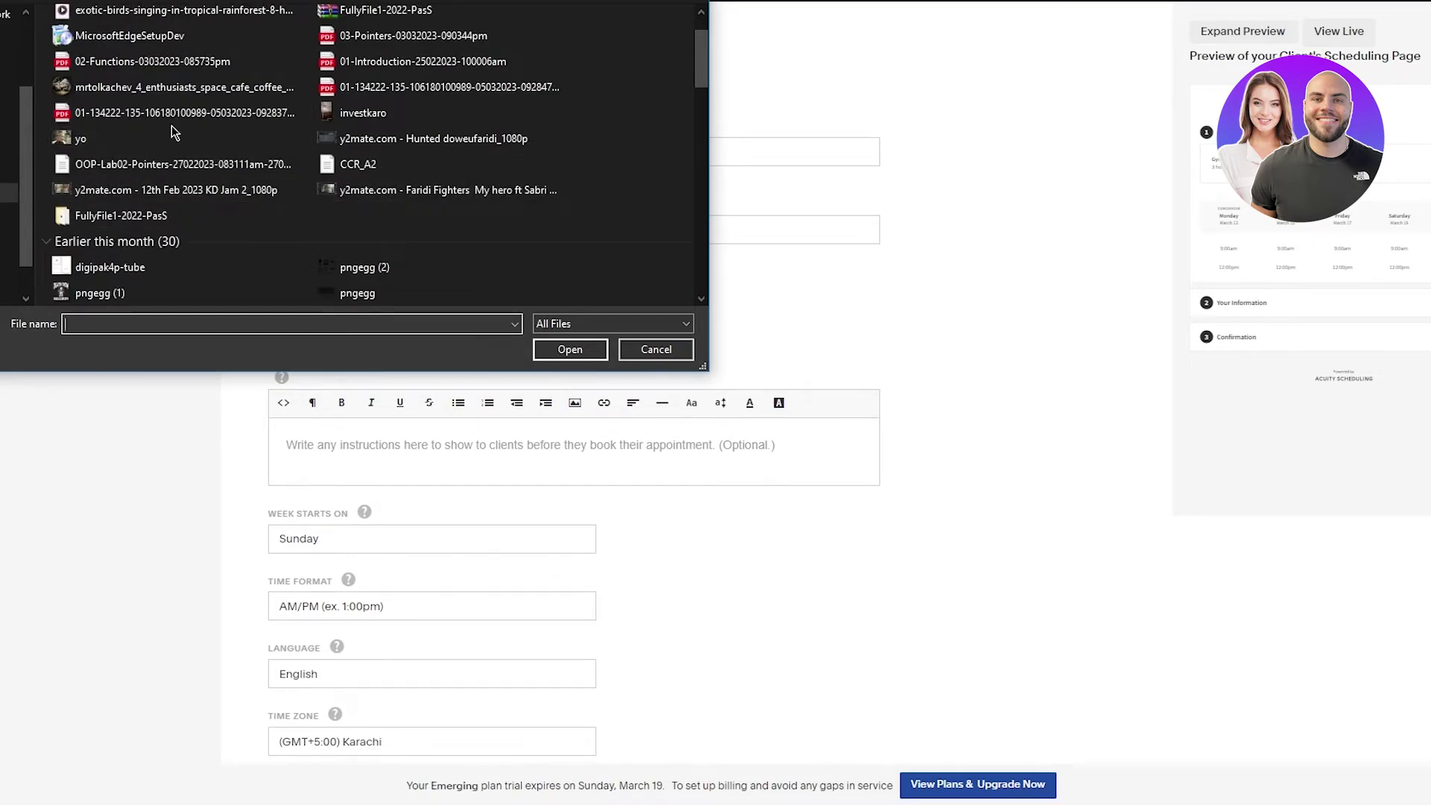
pyautogui.scroll(1, 149, 136)
pyautogui.scroll(1, 149, 135)
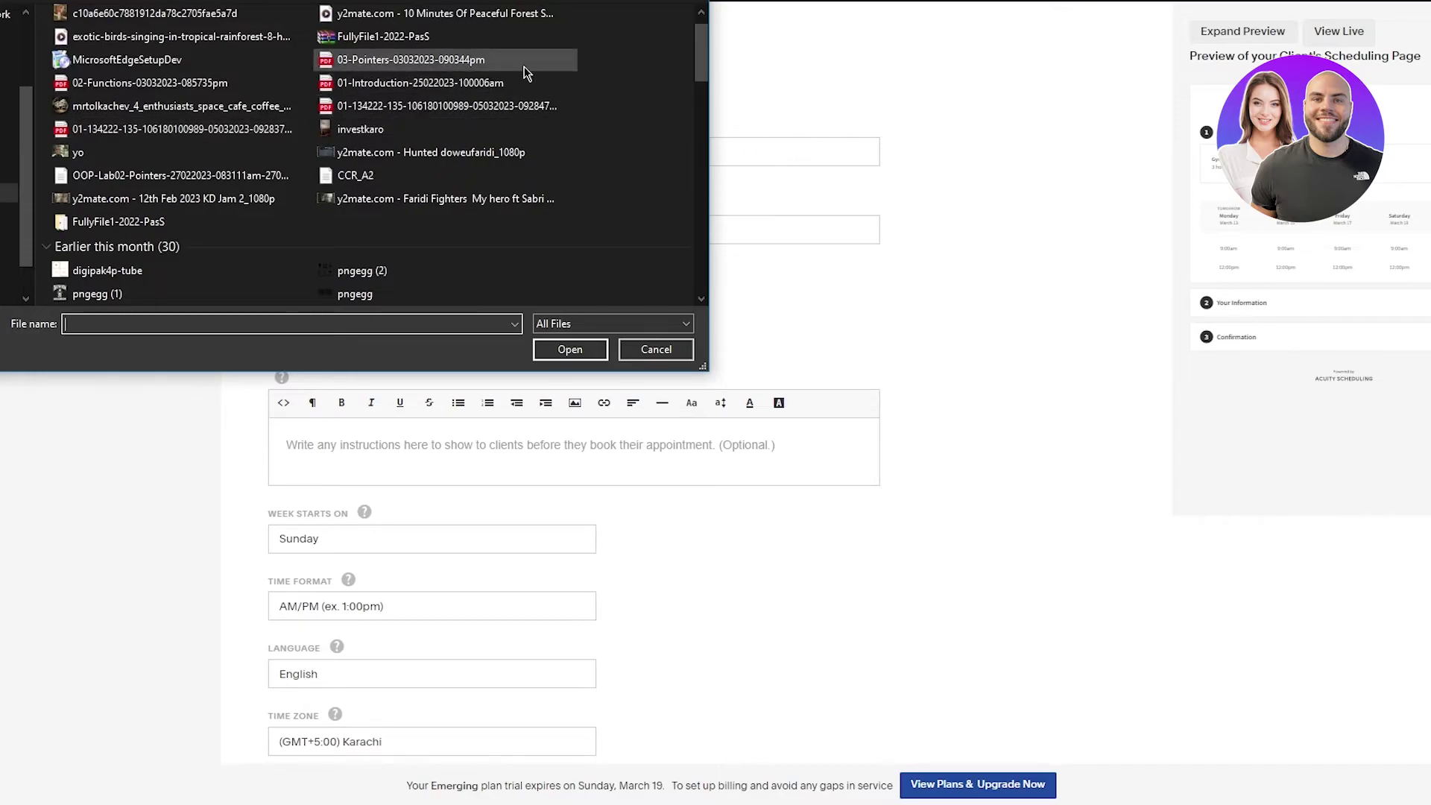
pyautogui.moveTo(705, 52); pyautogui.dragTo(695, 130)
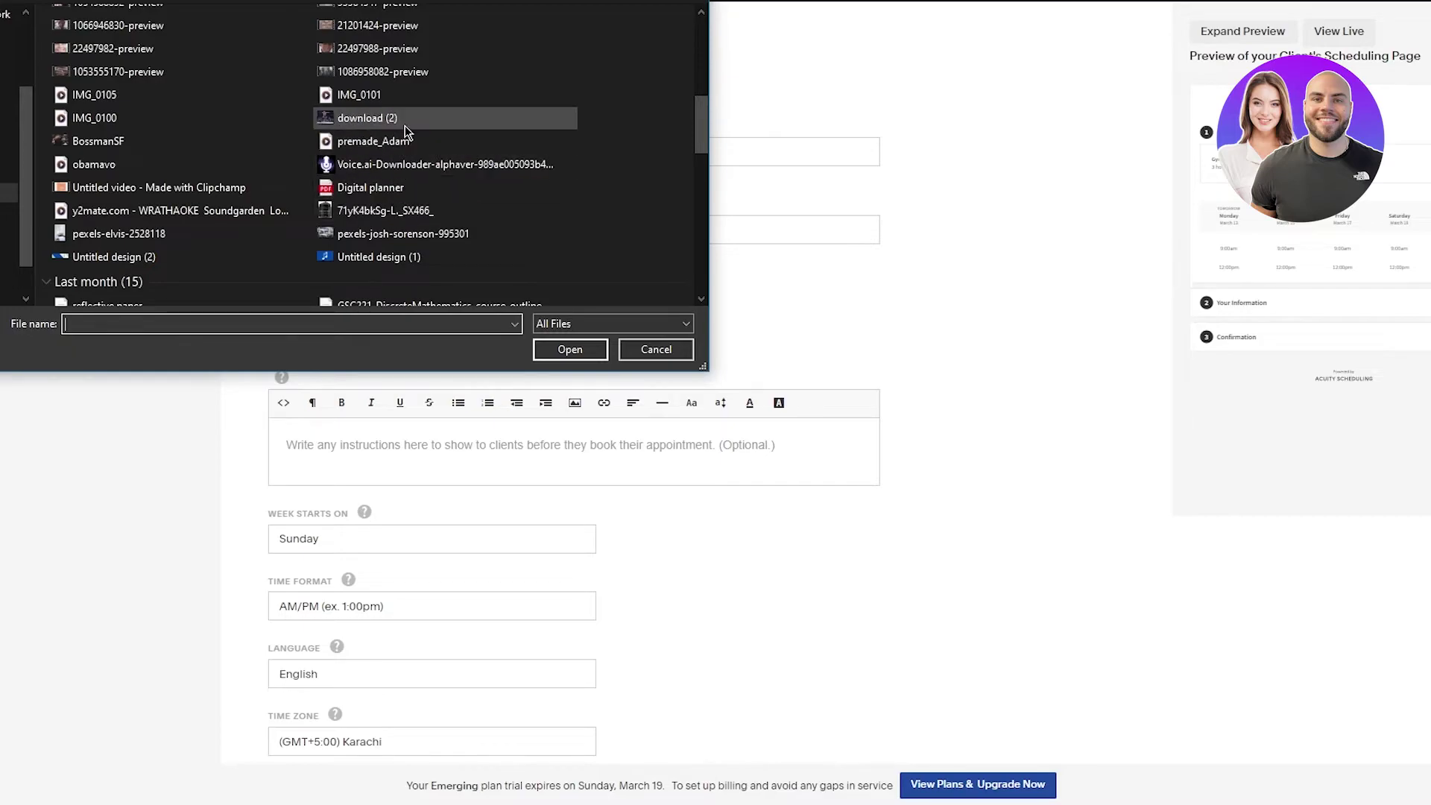
pyautogui.doubleClick(400, 233)
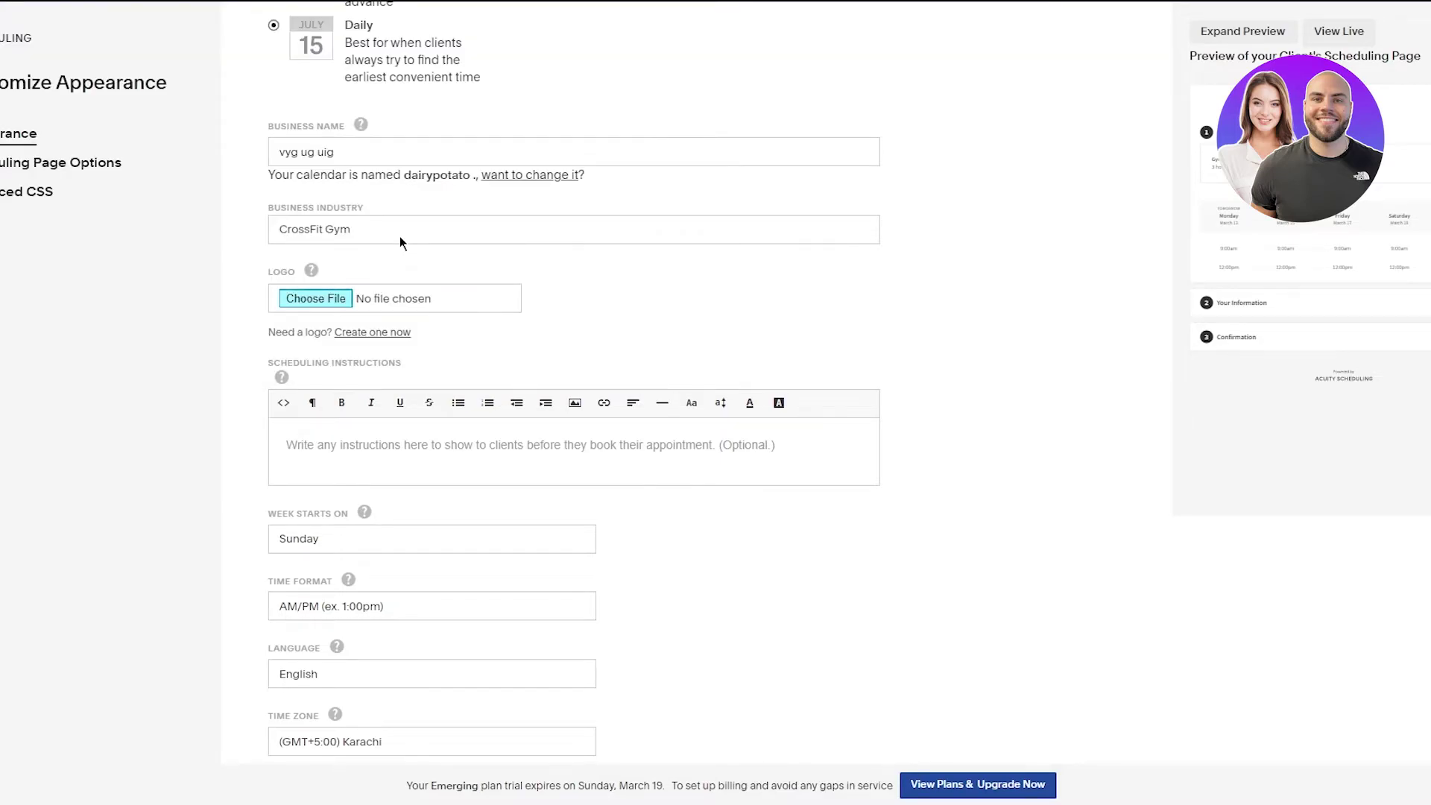
# Step: Type the scheduling instructions text and save the appearance changes
pyautogui.scroll(-1, 486, 361)
pyautogui.click(365, 381)
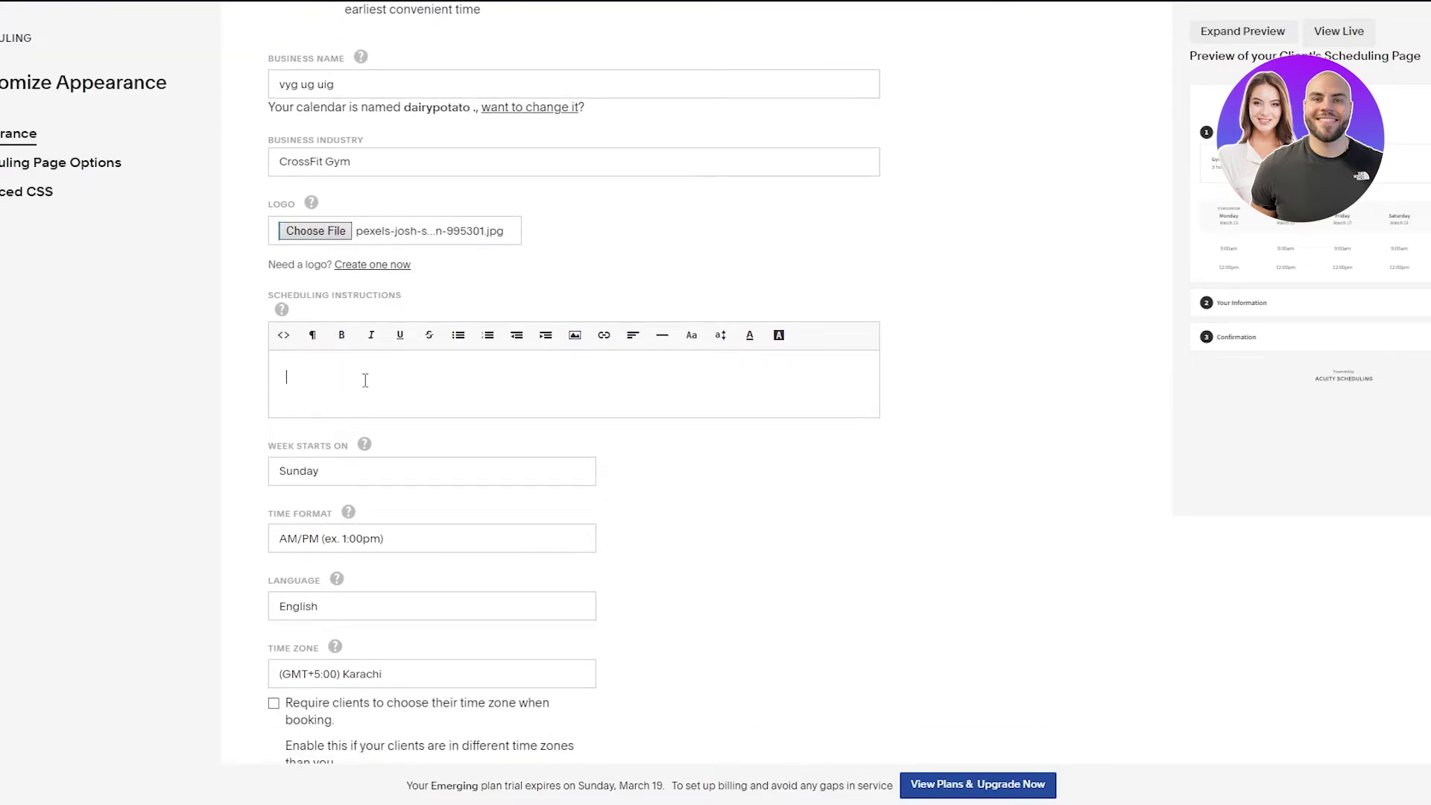
pyautogui.write('hfuyfig uigiu gui ugiug iug iugu')
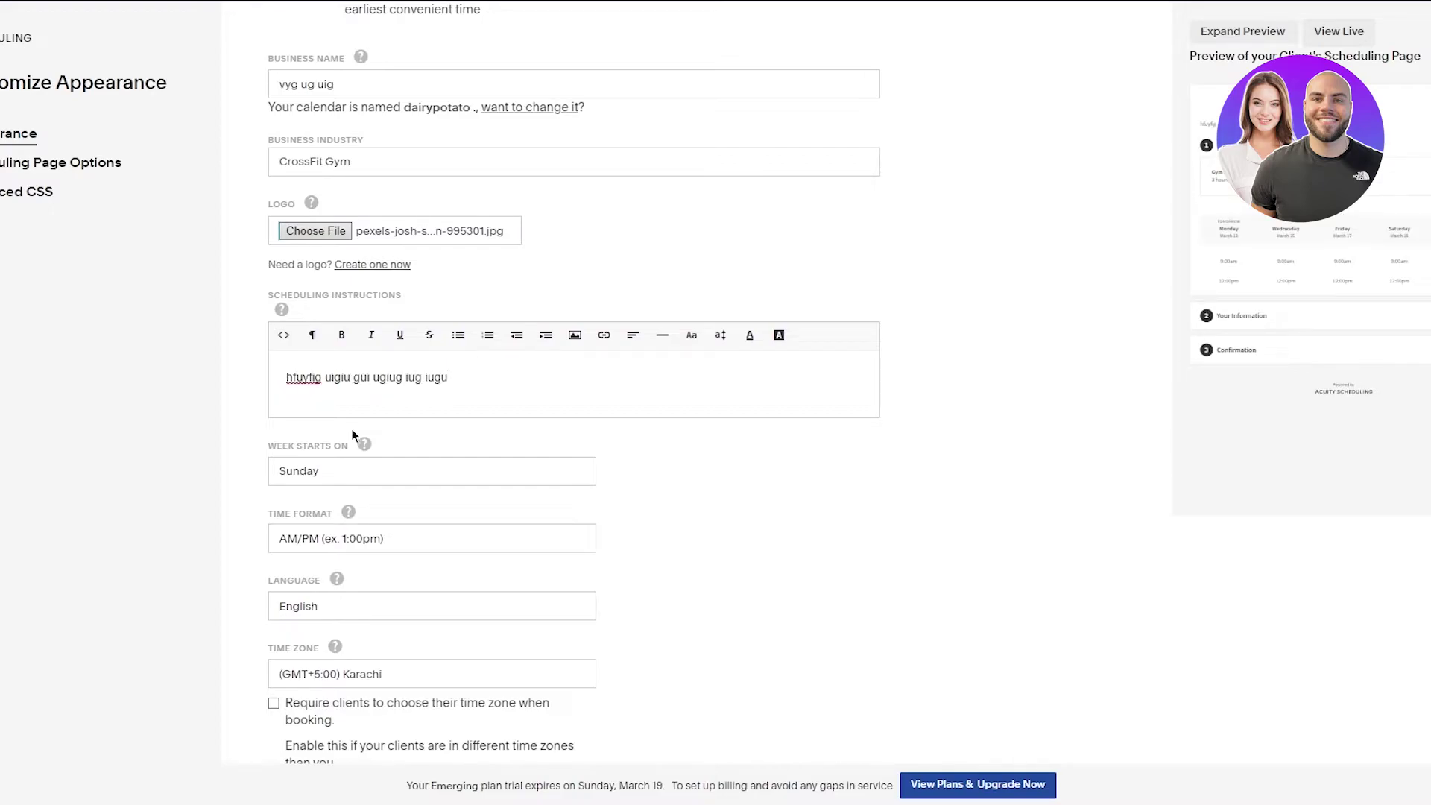
pyautogui.scroll(-3, 366, 492)
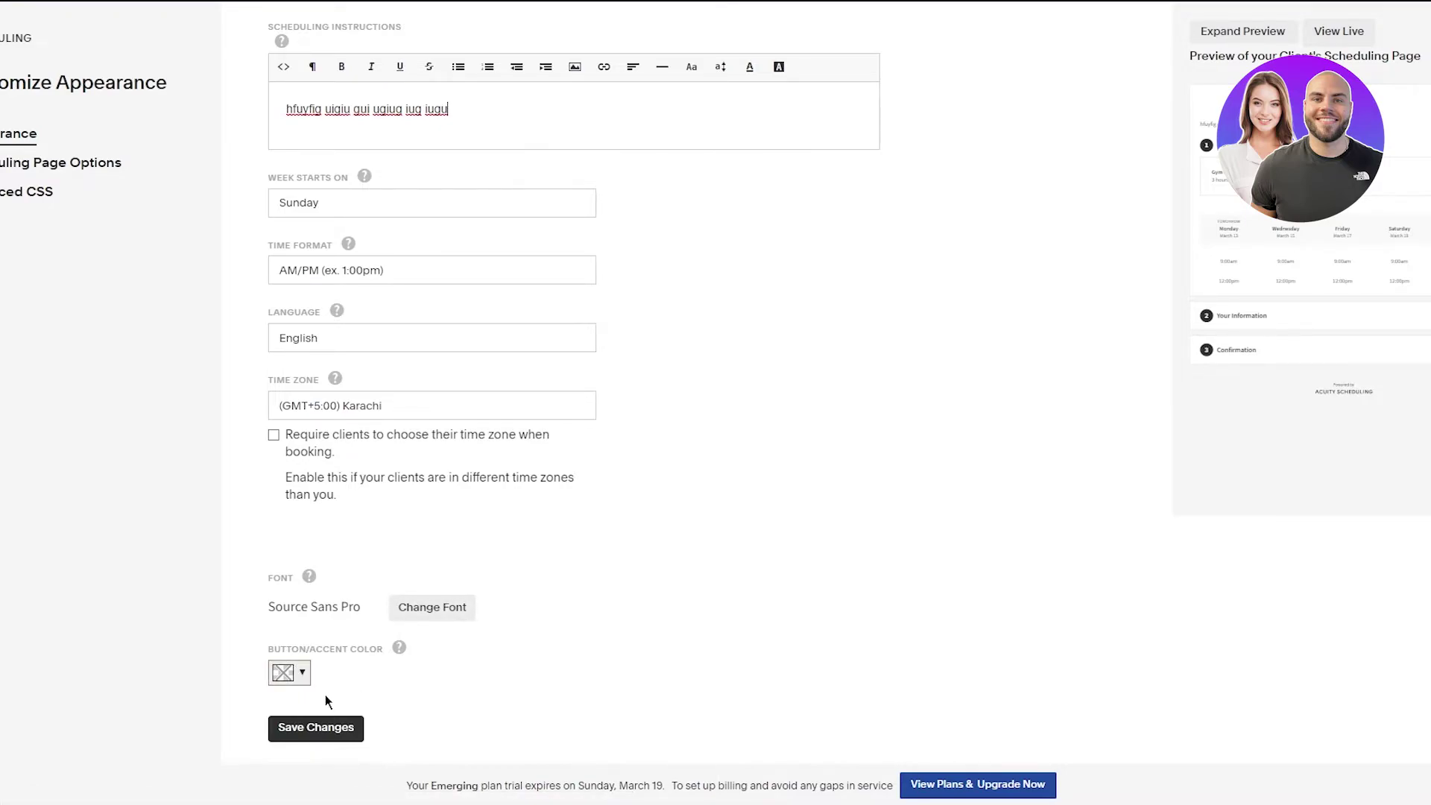
pyautogui.click(325, 735)
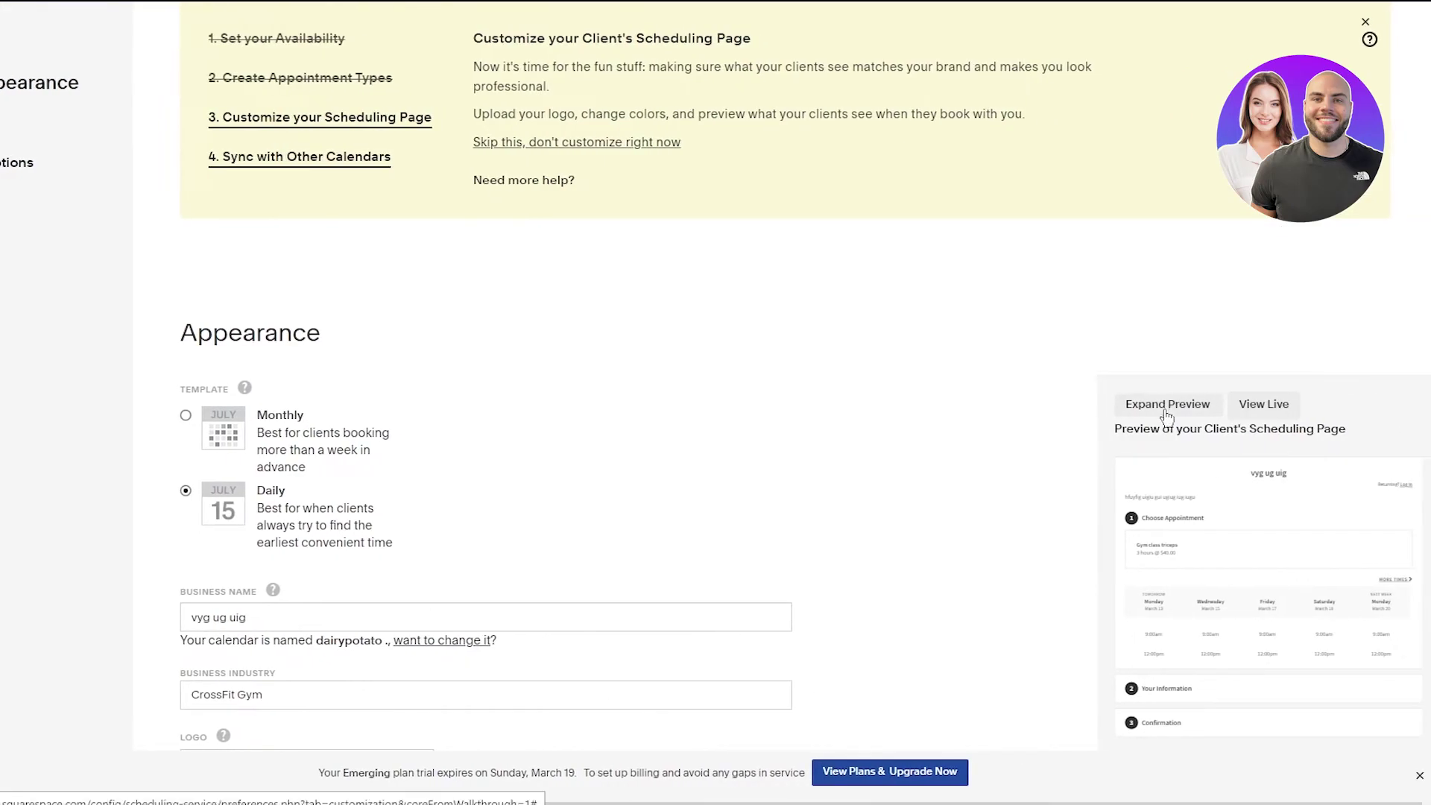
pyautogui.click(1167, 406)
pyautogui.scroll(-6, 1166, 411)
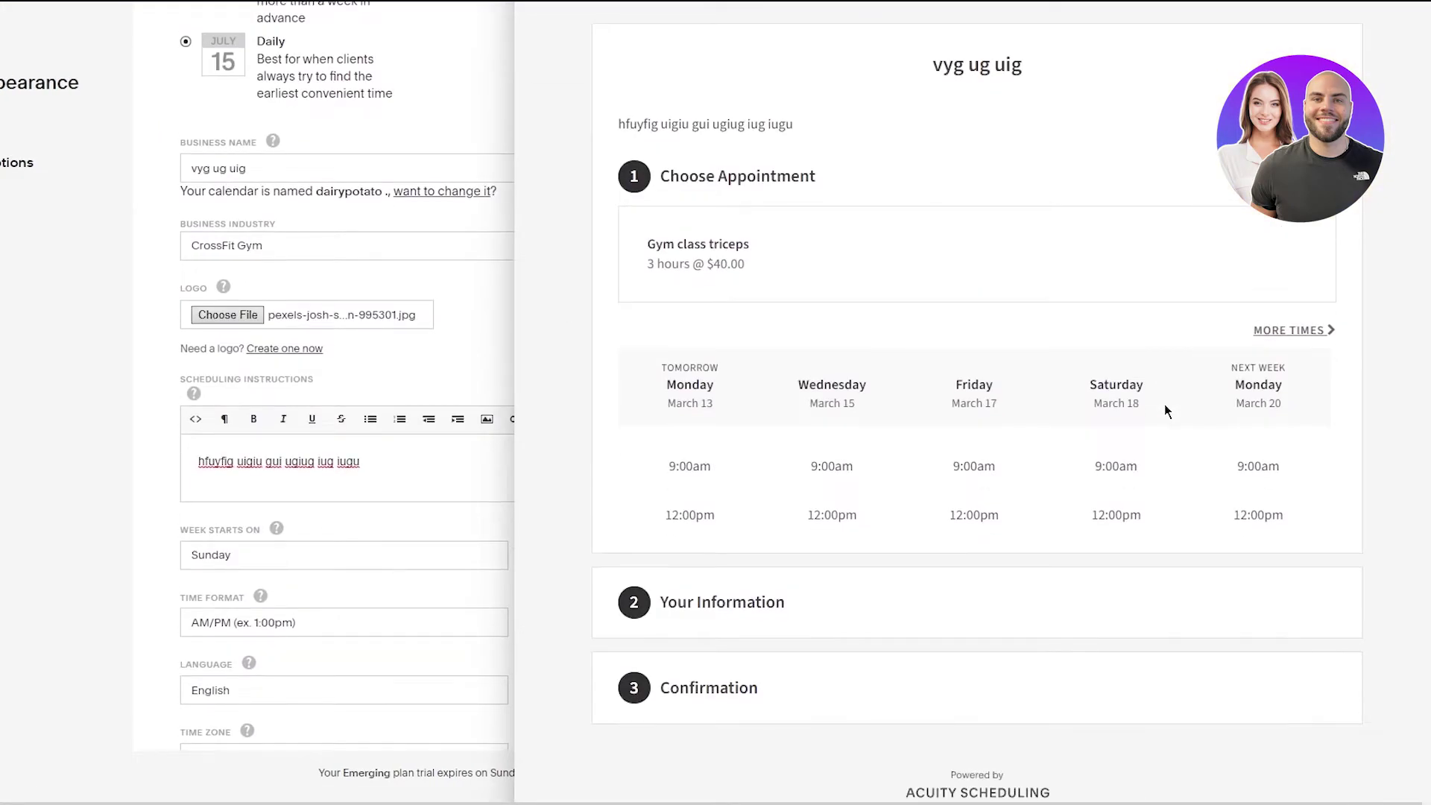
pyautogui.scroll(6, 1167, 411)
pyautogui.scroll(-4, 1165, 411)
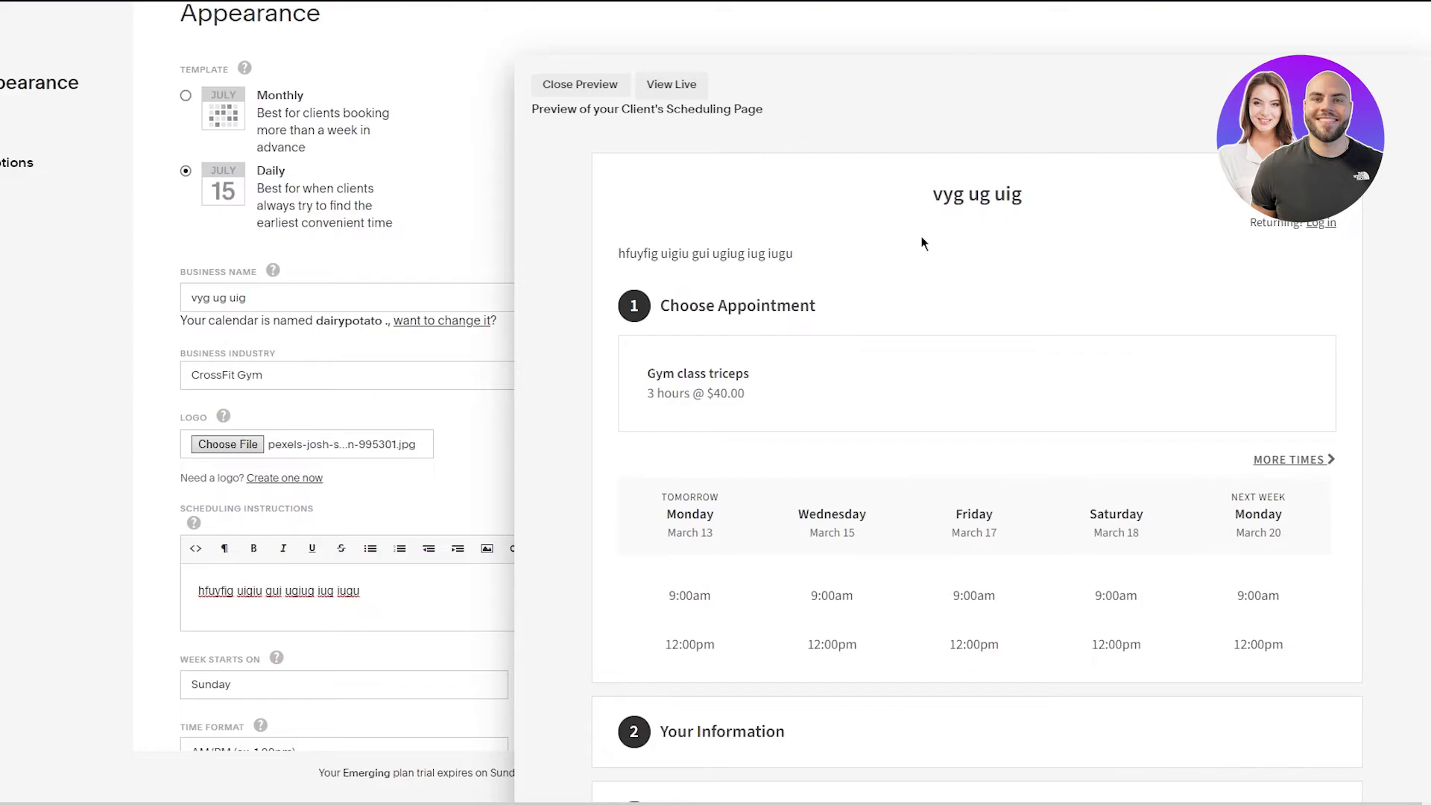
pyautogui.scroll(-5, 999, 378)
pyautogui.scroll(3, 1000, 378)
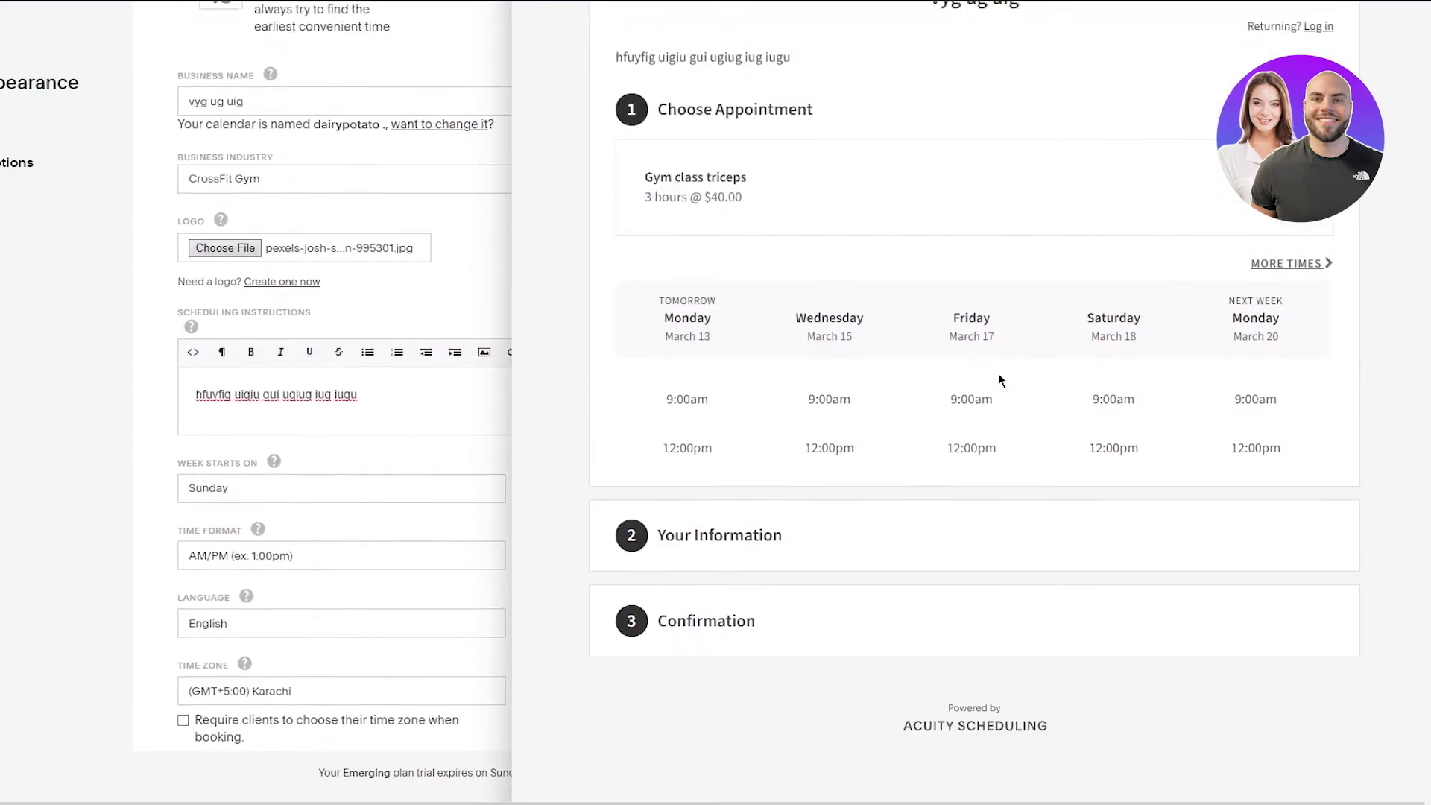
pyautogui.scroll(3, 999, 380)
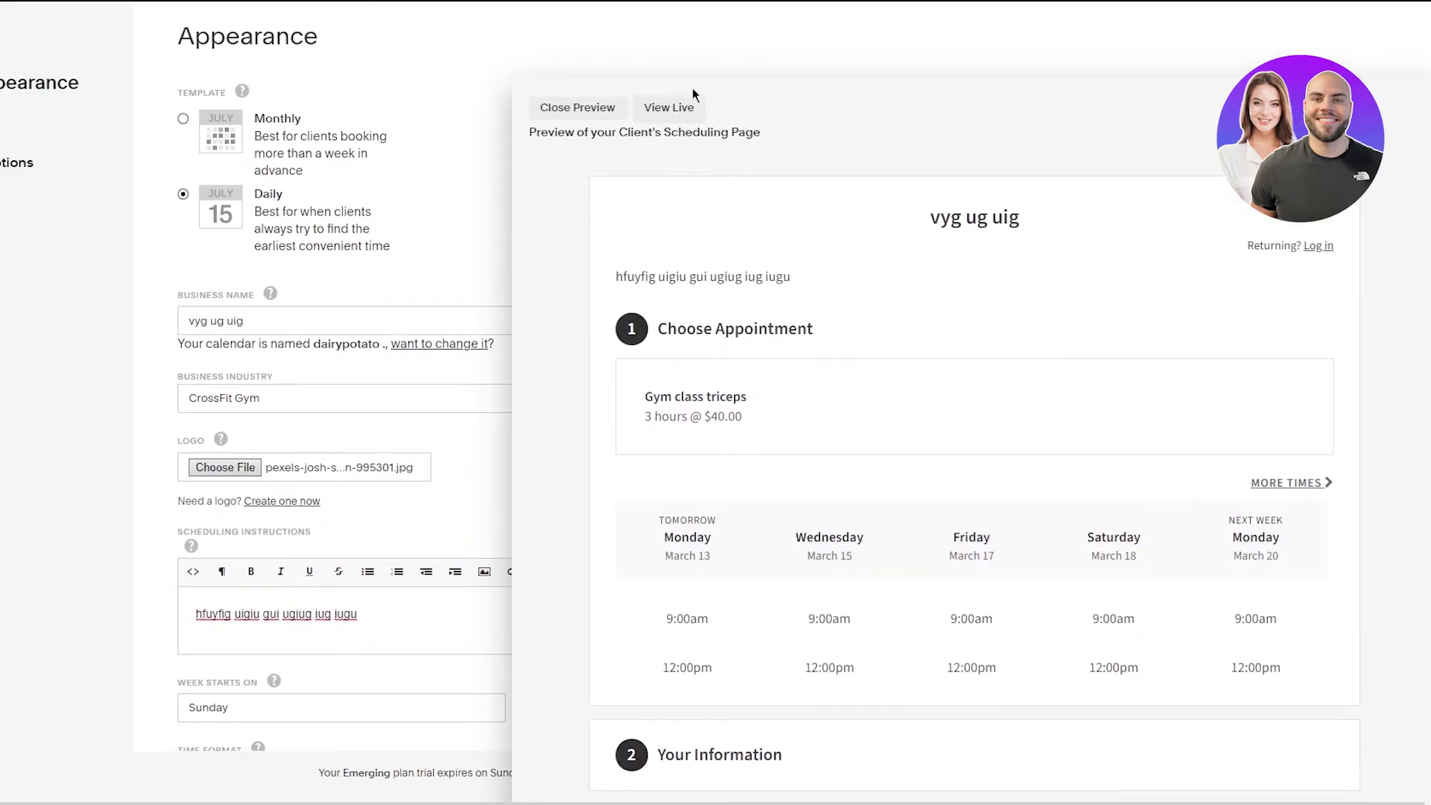
pyautogui.click(579, 109)
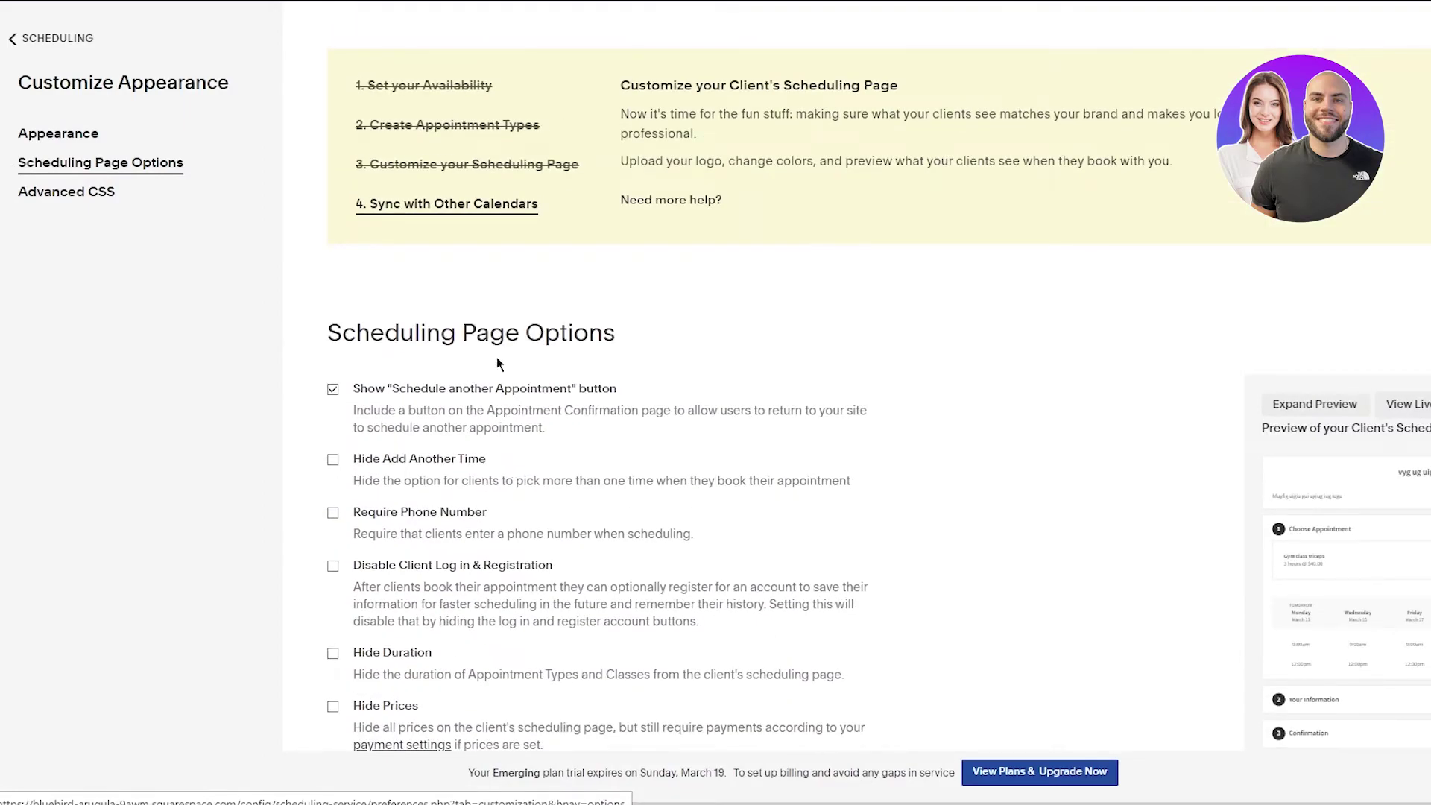
# Step: Open Advanced CSS and scroll down to the empty Custom CSS Styling box
pyautogui.click(54, 196)
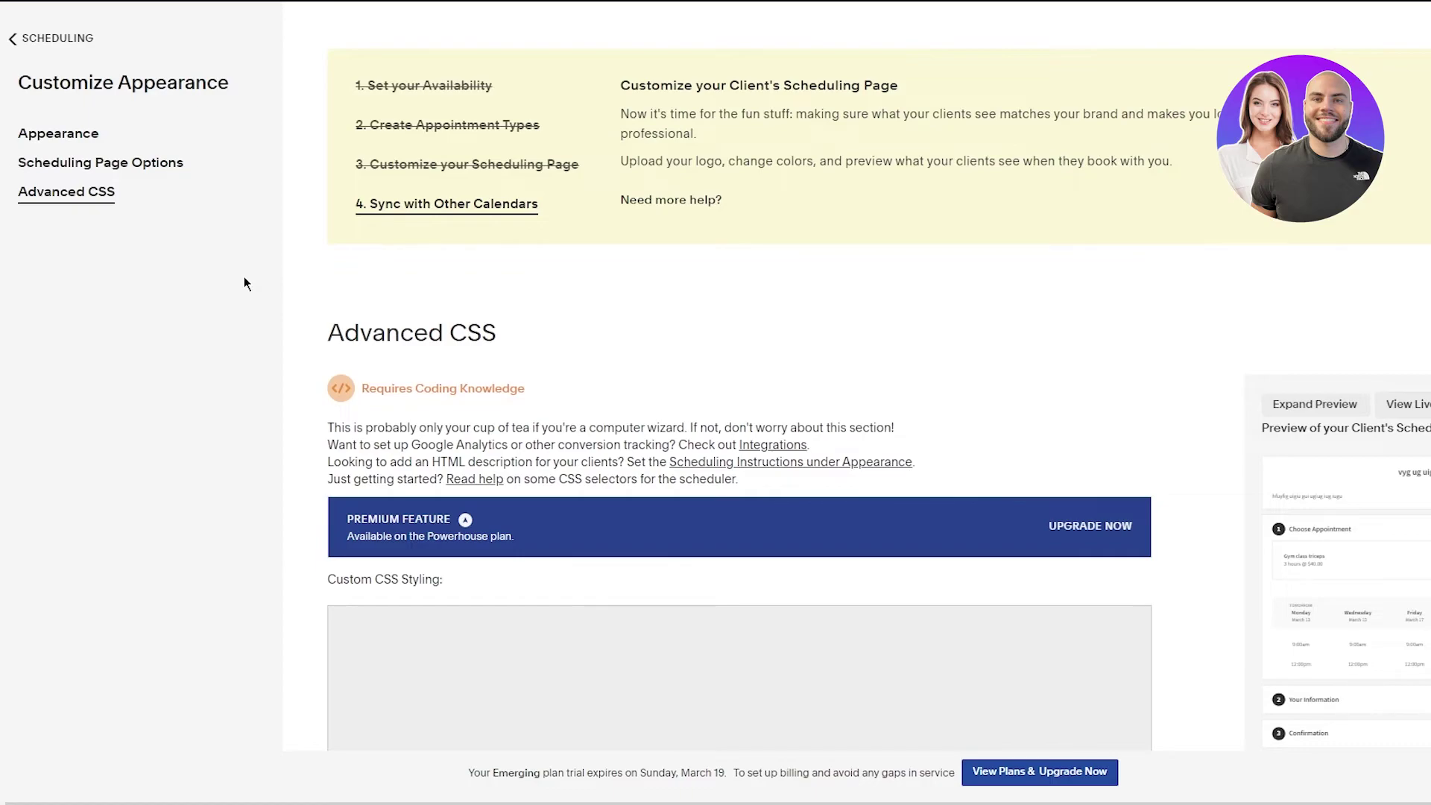
pyautogui.scroll(-3, 244, 276)
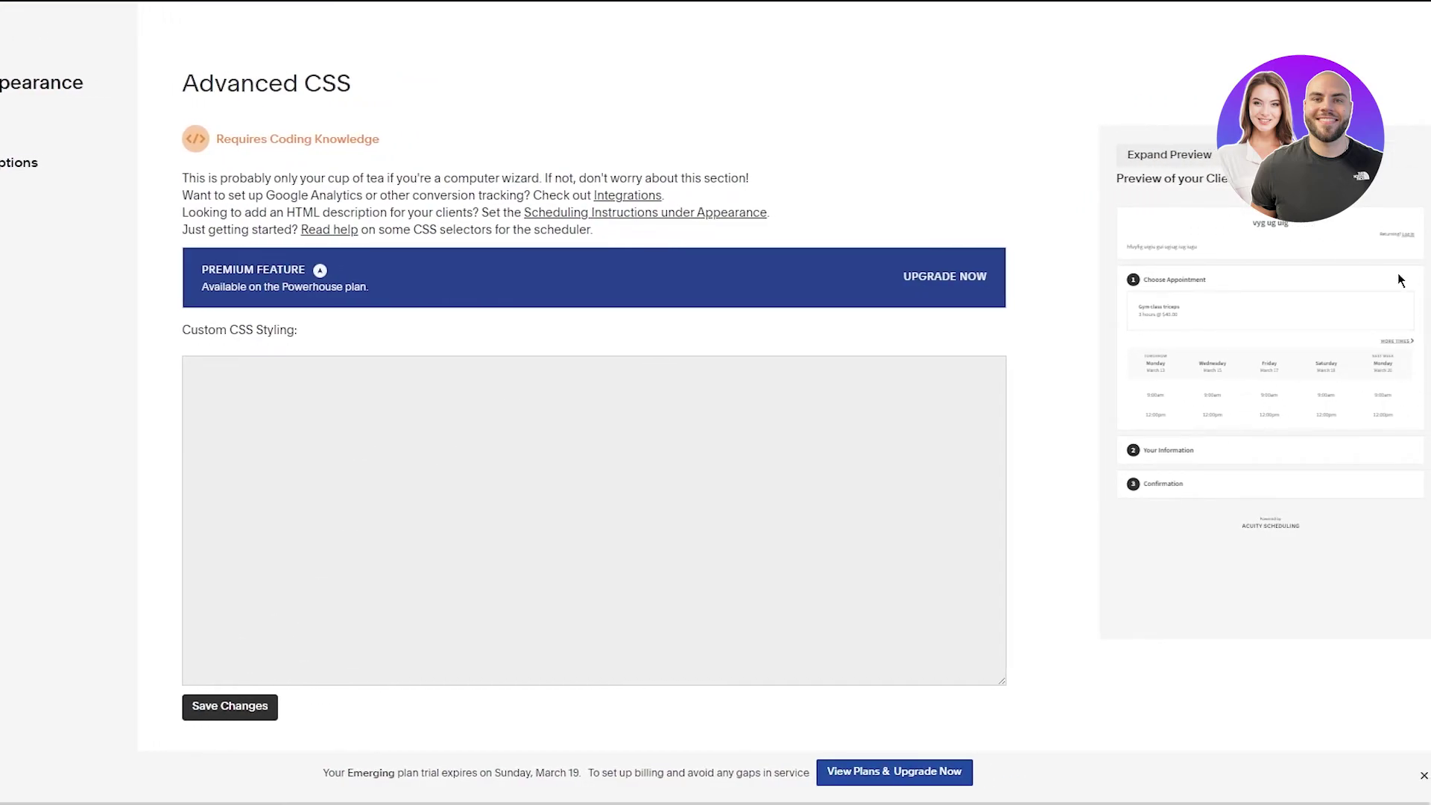
# Step: Scroll the calendar dashboard to view the setup banner now suggesting calendar syncing
pyautogui.scroll(3, 596, 447)
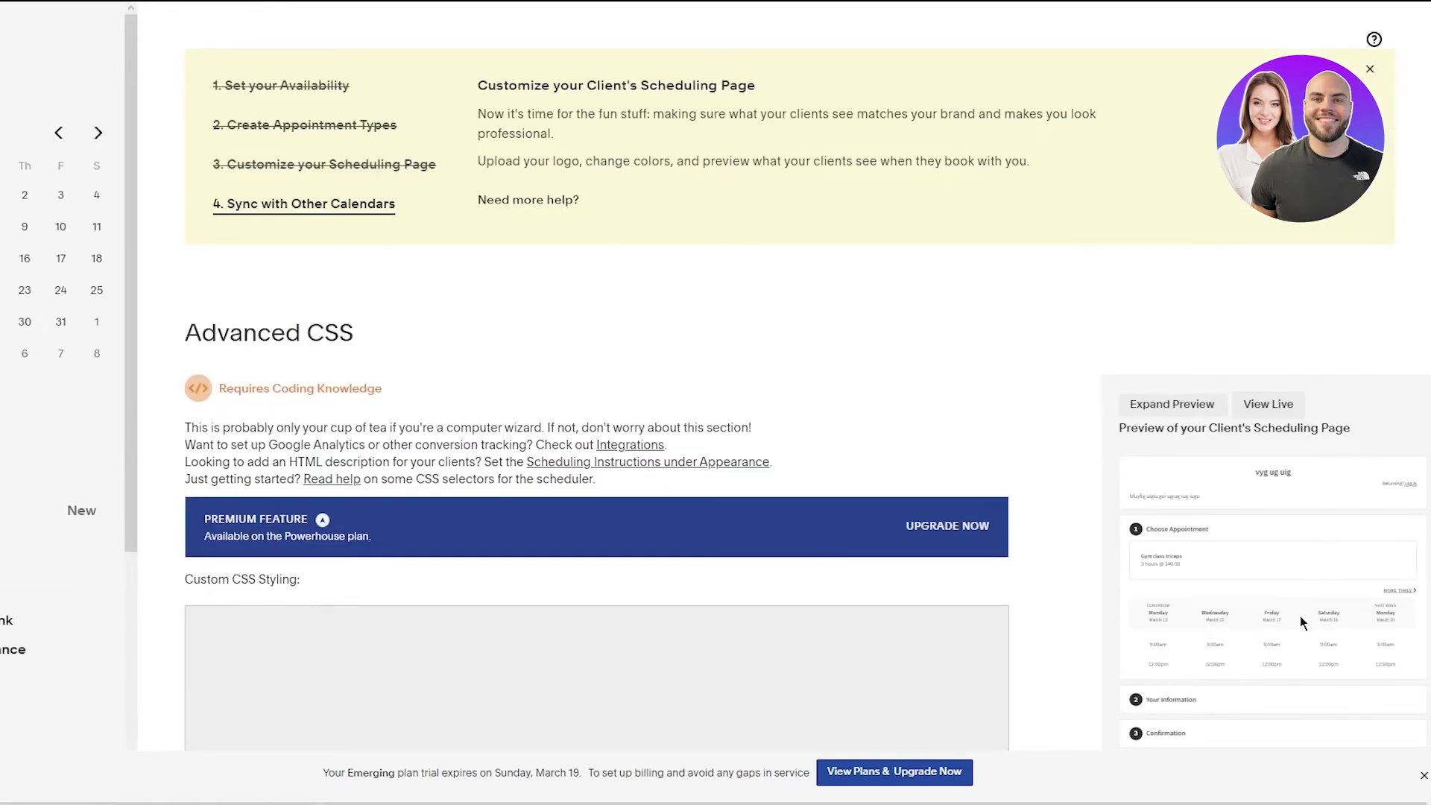
pyautogui.scroll(-3, 1237, 662)
pyautogui.scroll(-4, 1230, 441)
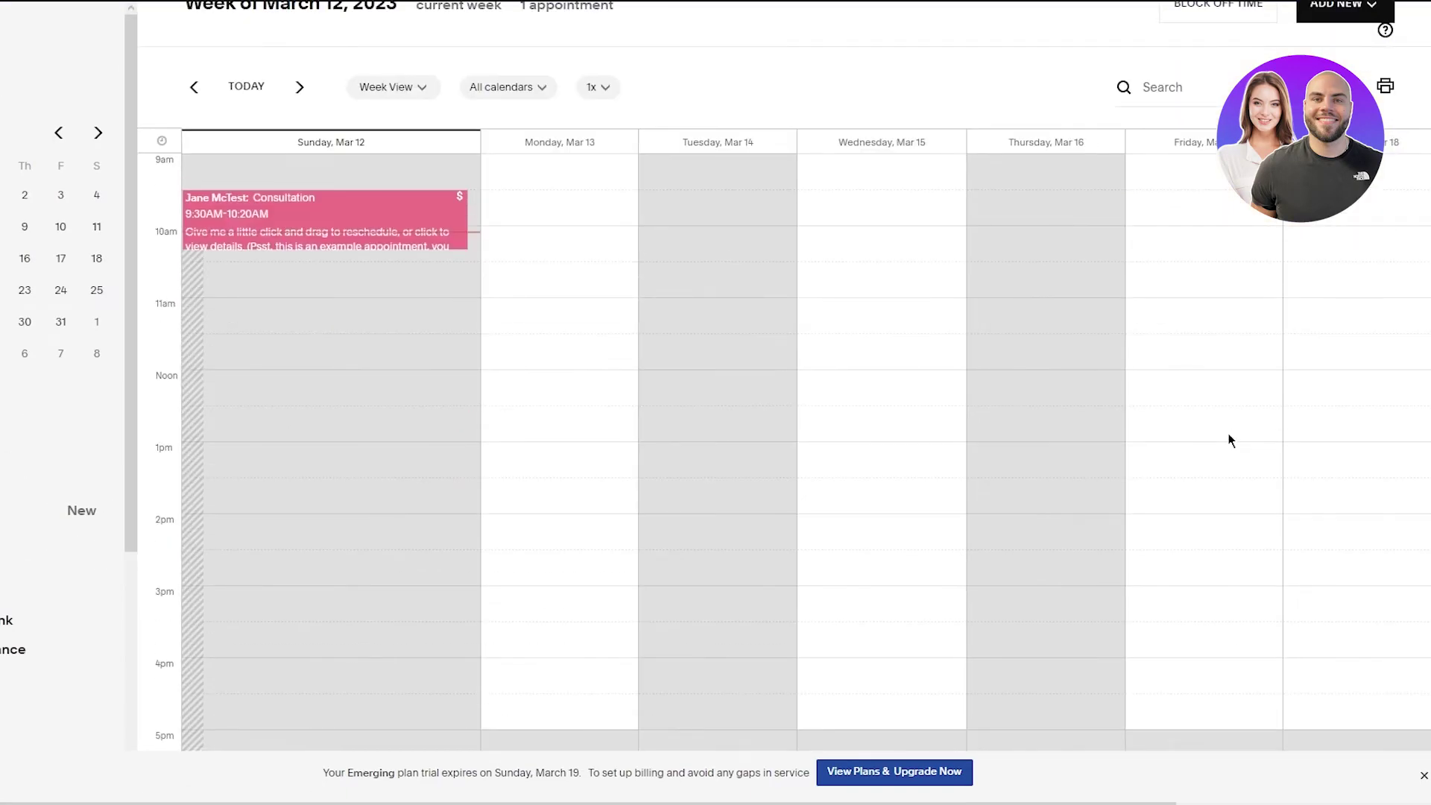
pyautogui.scroll(4, 1230, 441)
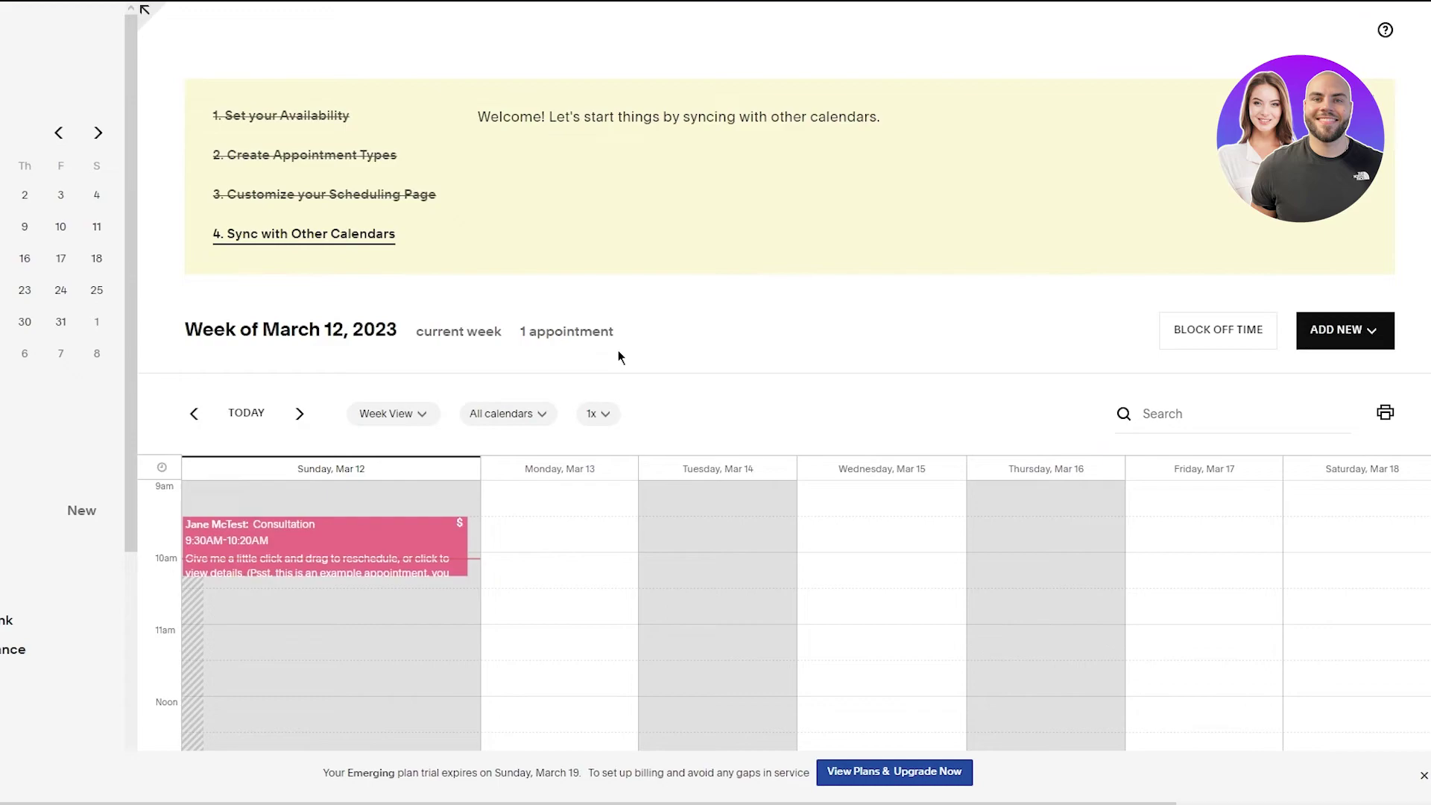